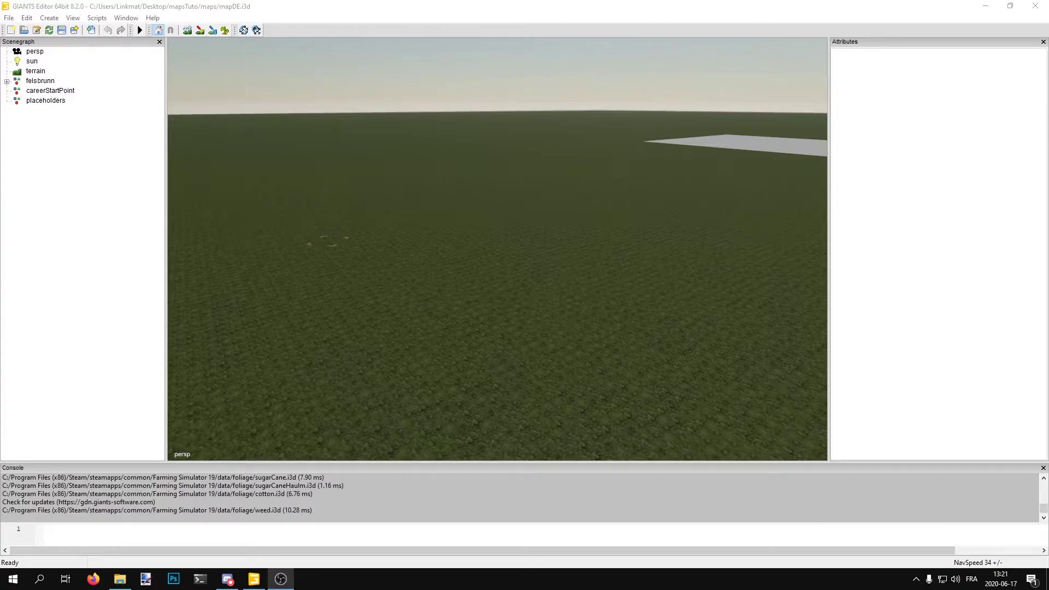
Step: Activate terrain texture painting and paint a wide ROUGHDIRT strip across the open grass
alt+drag(407, 189, 445, 183)
right_drag(447, 188, 482, 225)
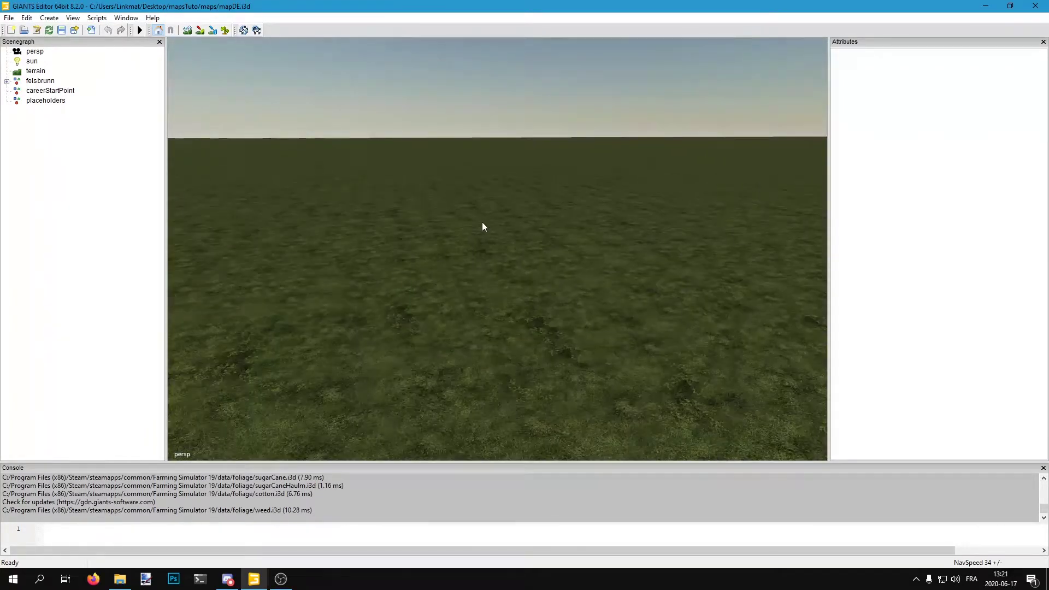
right_drag(437, 328, 416, 315)
right_drag(321, 348, 332, 147)
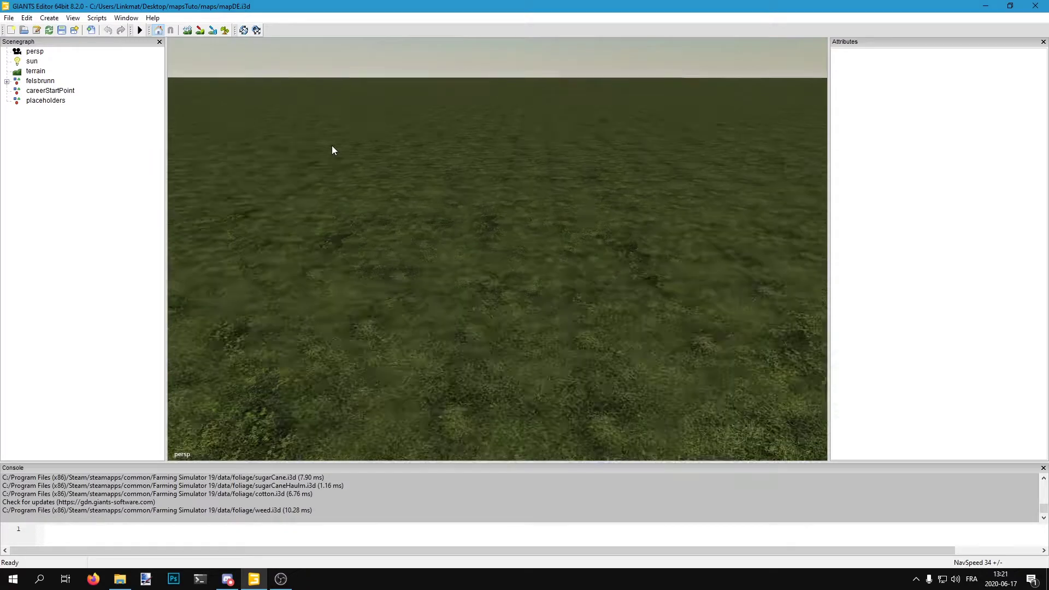
alt+drag(333, 146, 344, 155)
scroll(344, 156, down, 3)
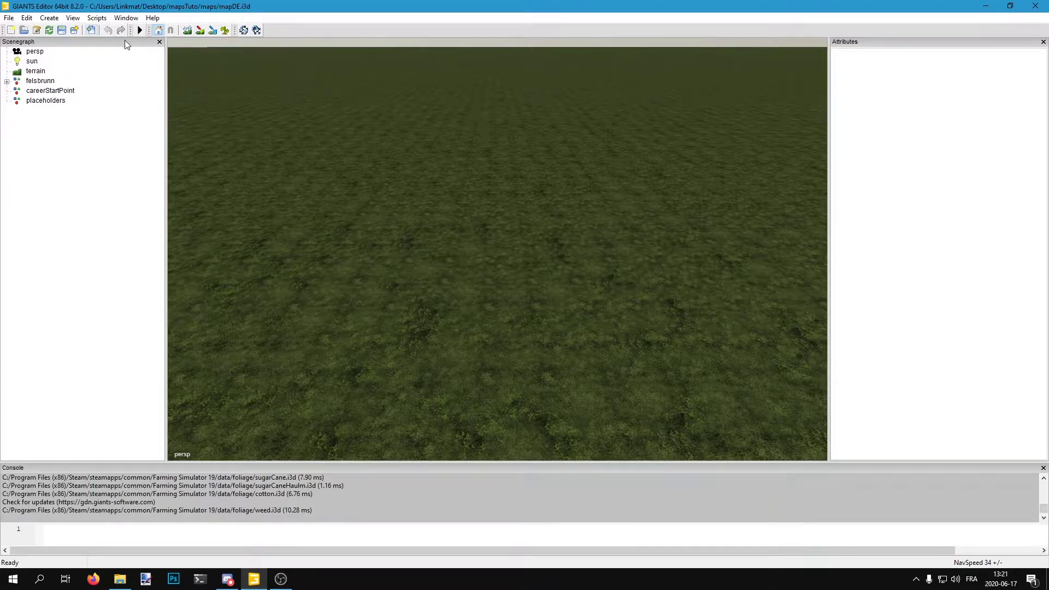
click(199, 32)
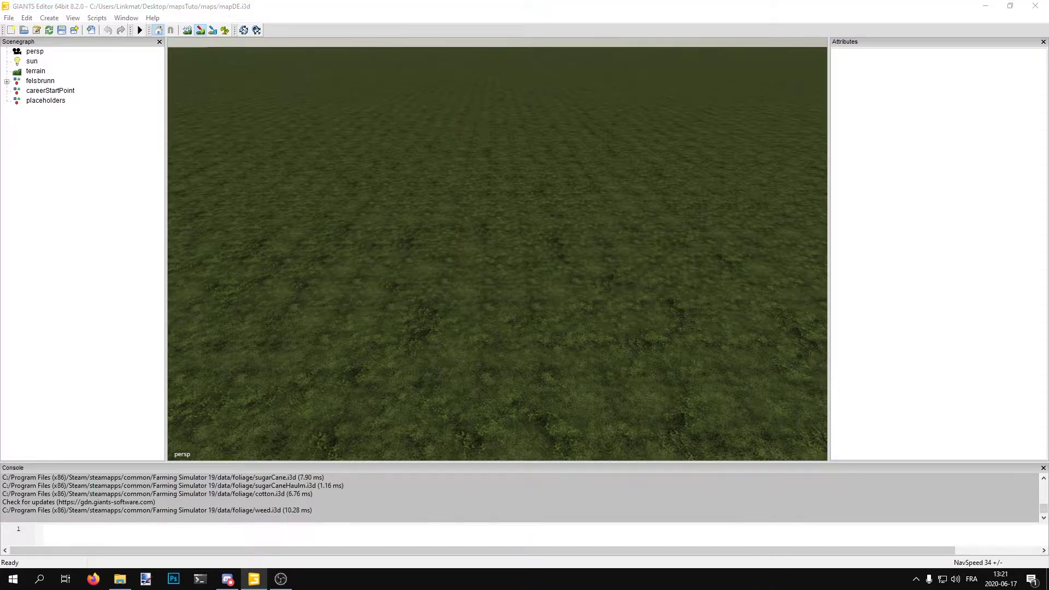
drag(1048, 76, 912, 58)
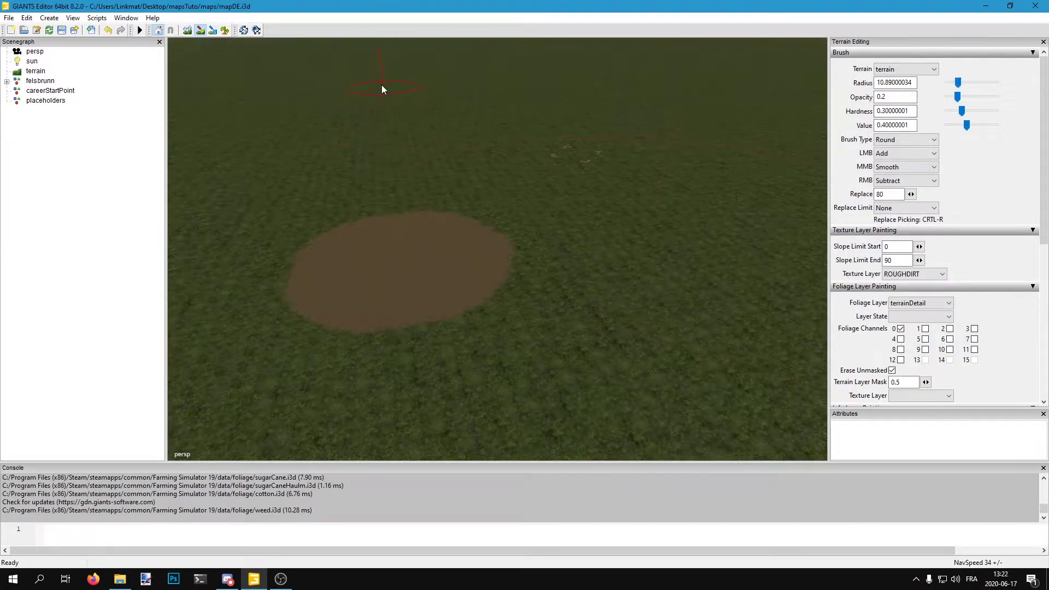
drag(376, 117, 389, 250)
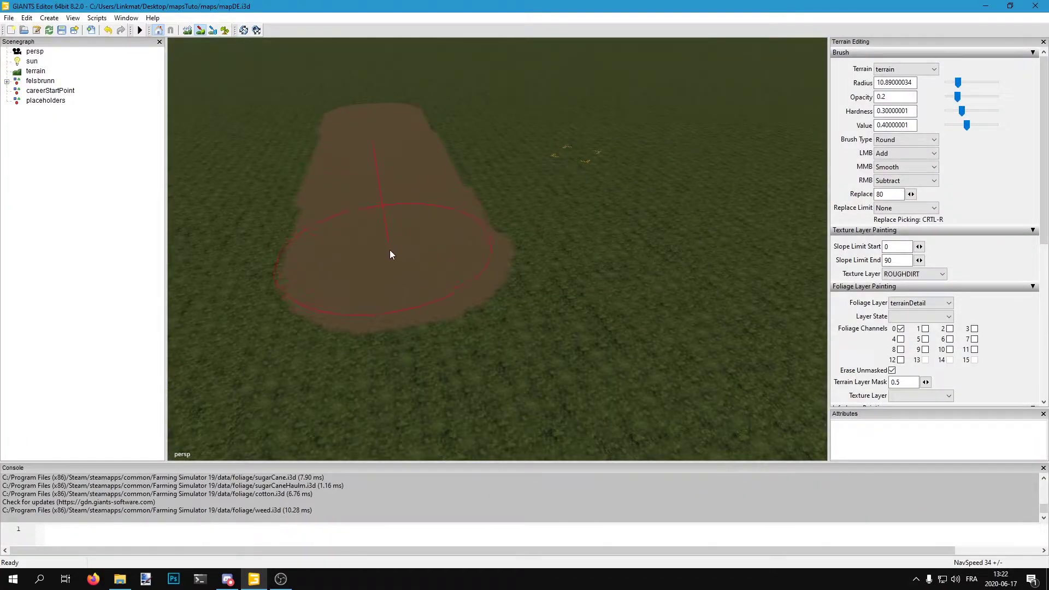
drag(381, 101, 390, 215)
drag(398, 256, 396, 250)
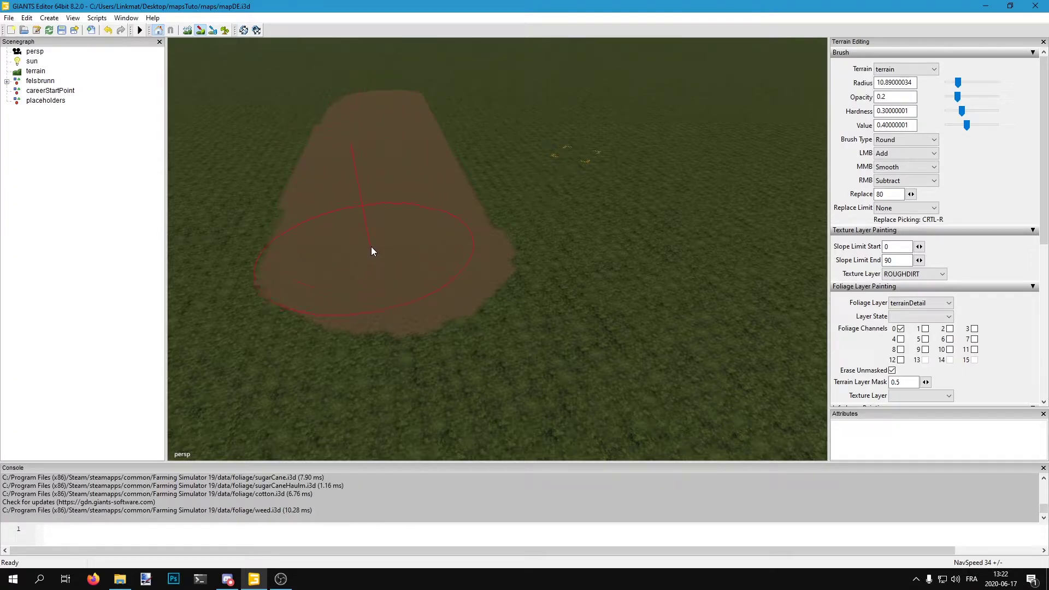
Step: Reduce the brush radius to about 9.14 and paint an ANIMALMUD strip alongside the rough dirt, then inspect it up close
click(942, 273)
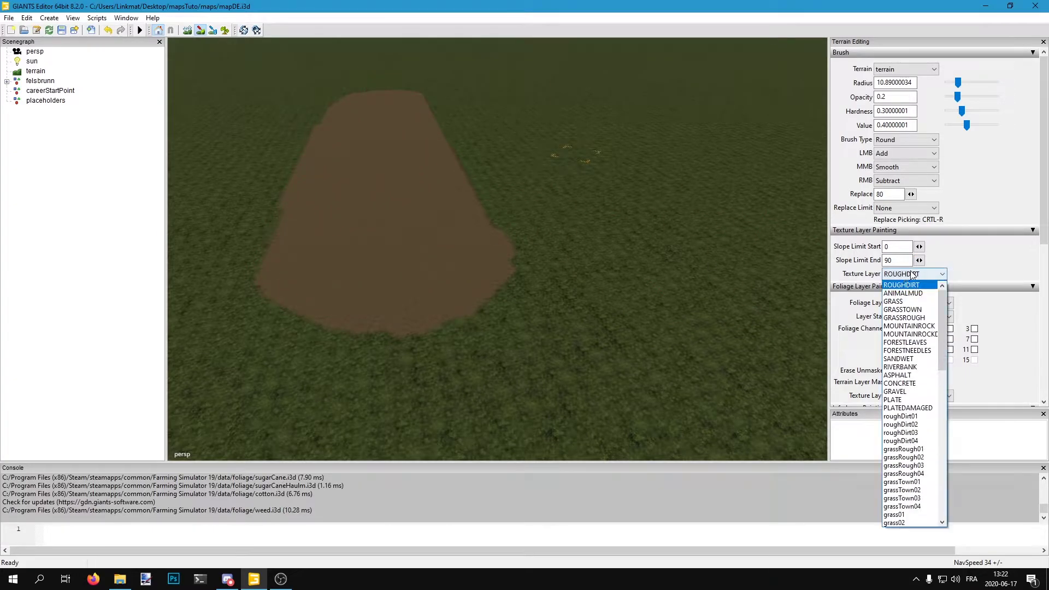
click(907, 298)
scroll(365, 134, down, 2)
scroll(472, 129, down, 5)
drag(458, 91, 540, 249)
click(201, 30)
alt+middle_drag(509, 212, 573, 195)
scroll(573, 195, up, 3)
scroll(573, 195, up, 6)
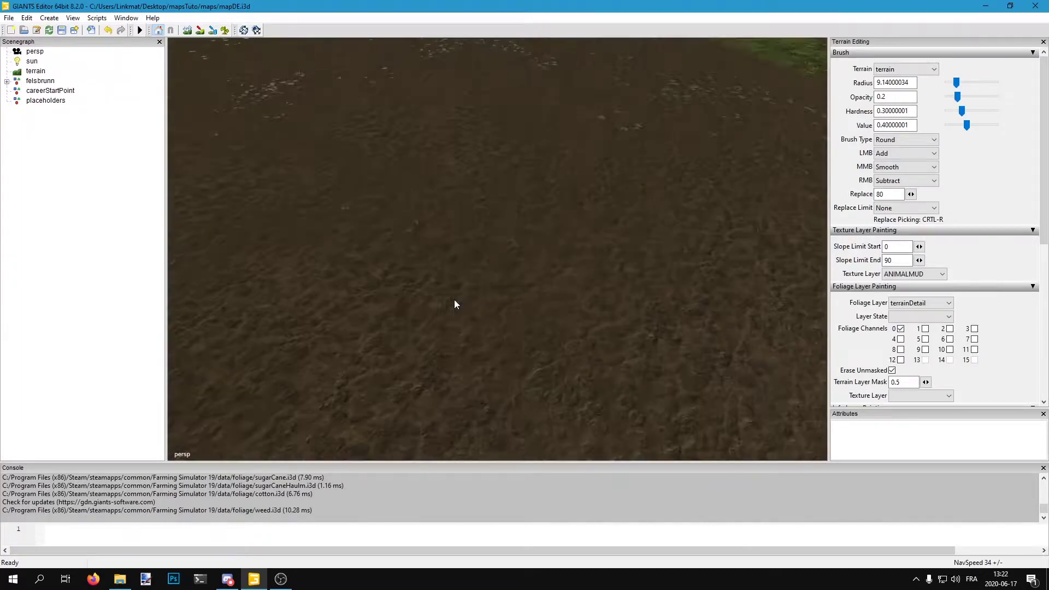
alt+drag(454, 300, 514, 202)
mouse_move(514, 202)
right_down()
mouse_move(473, 234)
mouse_move(514, 205)
right_up()
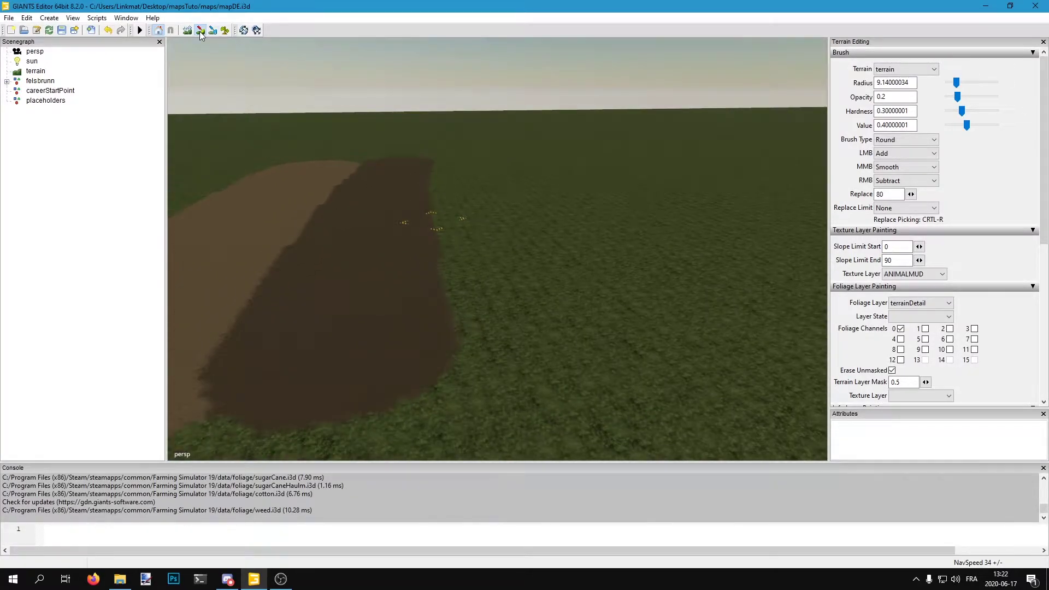
Step: Paint a GRASS strip along the outer edge of the animal mud
click(904, 275)
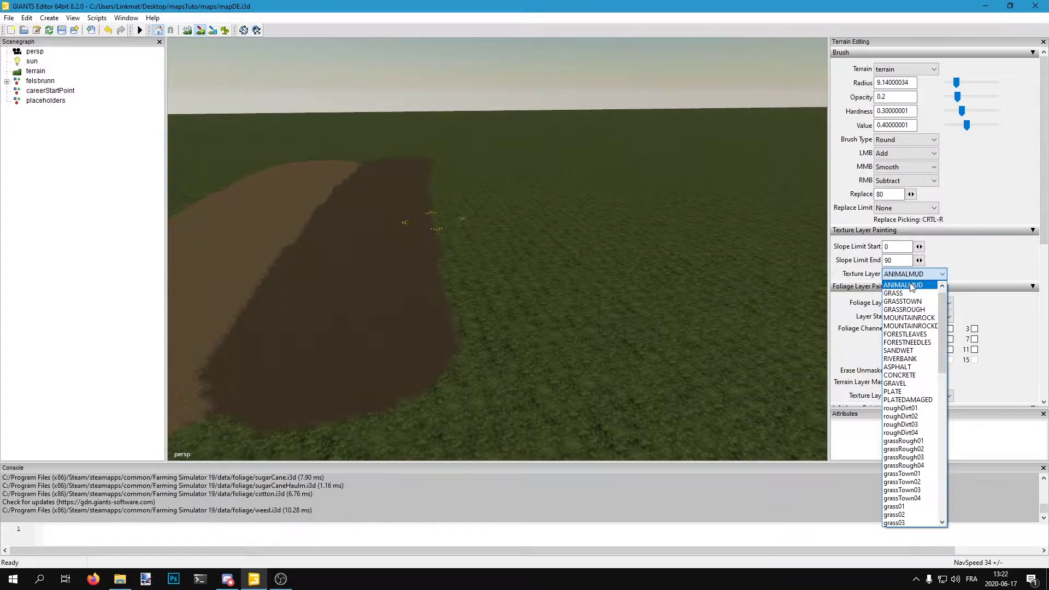
click(908, 296)
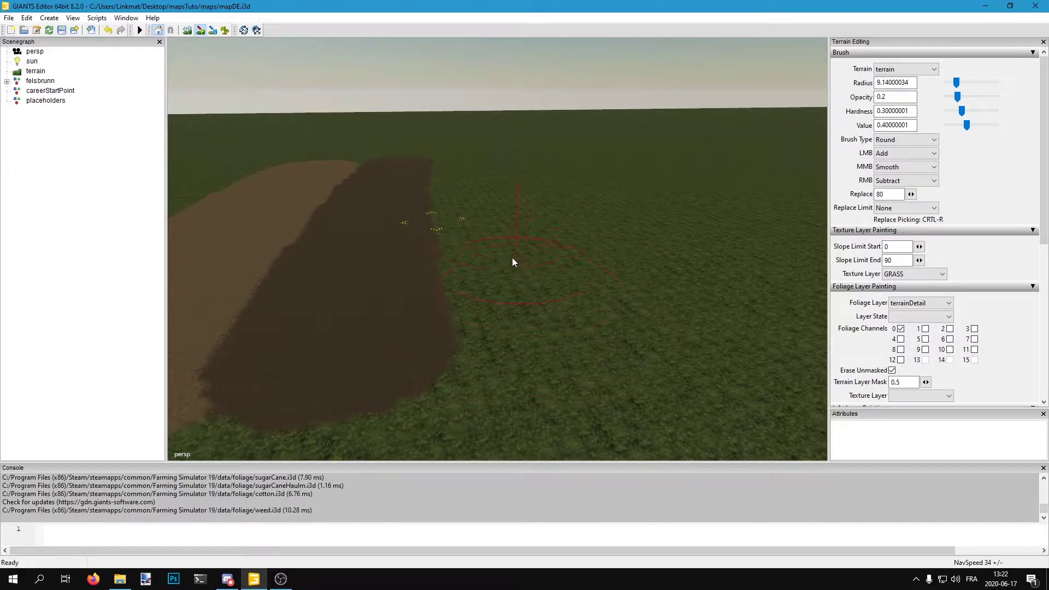
mouse_move(467, 186)
mouse_down()
mouse_move(464, 286)
mouse_move(476, 201)
mouse_move(432, 405)
mouse_up()
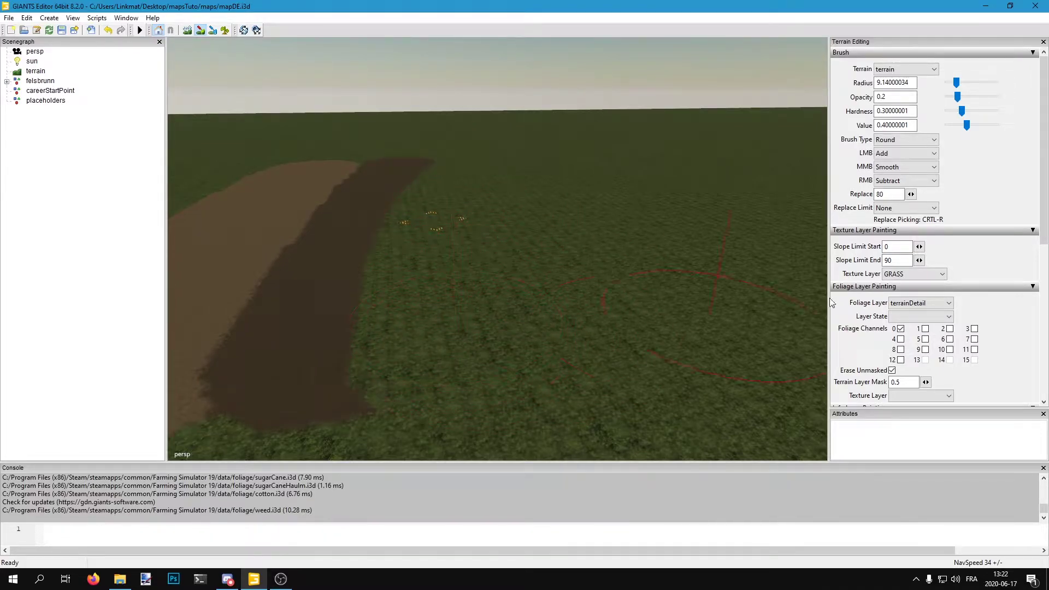
Step: Paint a GRASSTOWN strip beside the animal mud and look it over
click(907, 275)
click(910, 300)
mouse_move(454, 180)
mouse_down()
mouse_move(433, 286)
mouse_move(445, 342)
mouse_move(438, 399)
mouse_up()
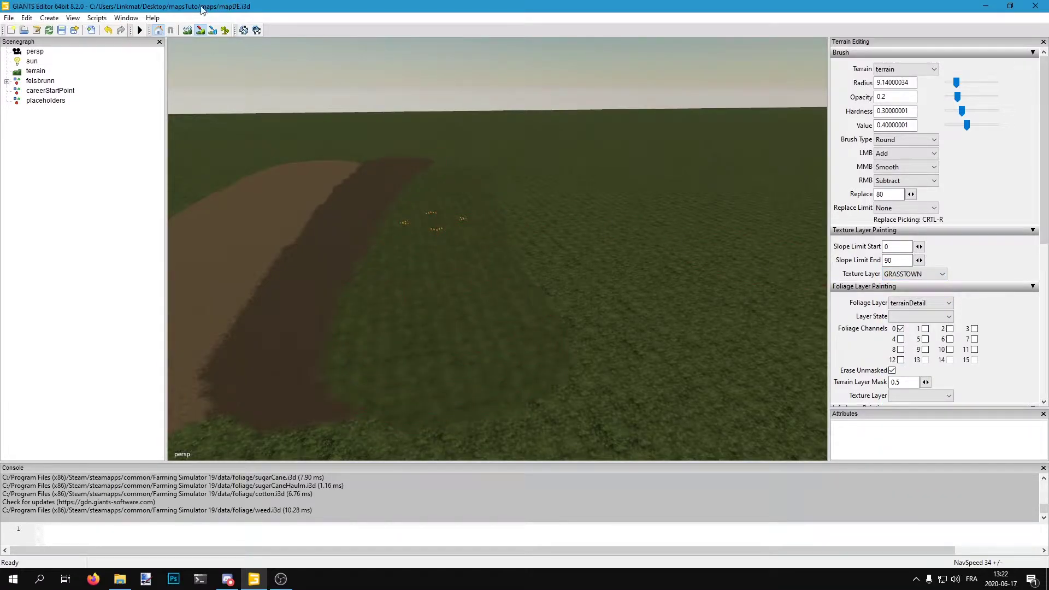
click(203, 29)
alt+drag(350, 169, 378, 242)
alt+right_drag(378, 241, 473, 173)
scroll(473, 174, up, 3)
scroll(473, 173, down, 6)
alt+drag(473, 174, 474, 137)
scroll(429, 153, down, 3)
scroll(474, 138, down, 2)
Step: Paint a GRASSROUGH strip next to the town grass and reduce the brush radius to about 8.89
click(907, 277)
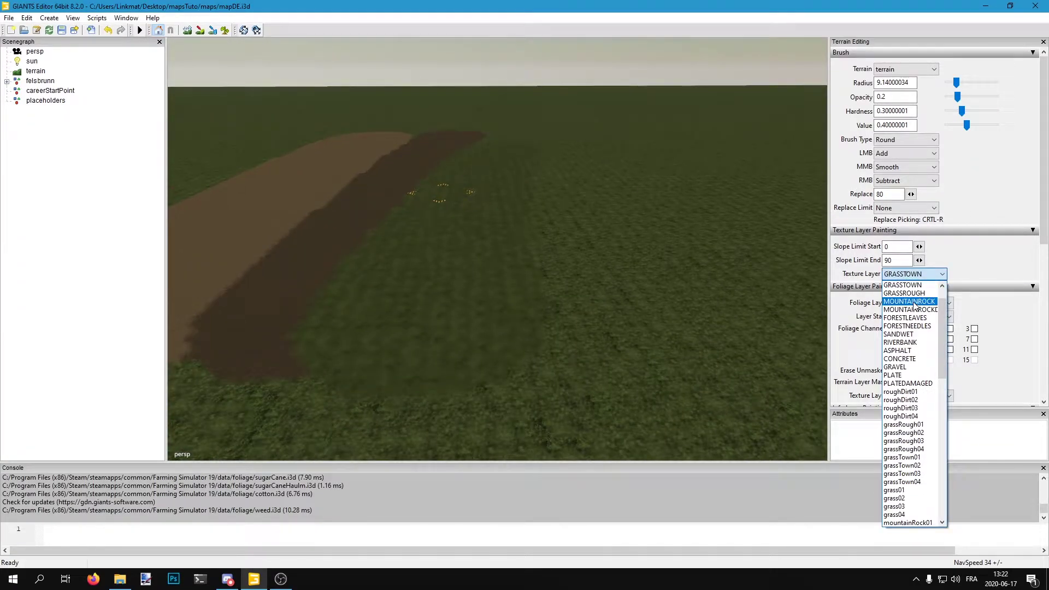
click(904, 292)
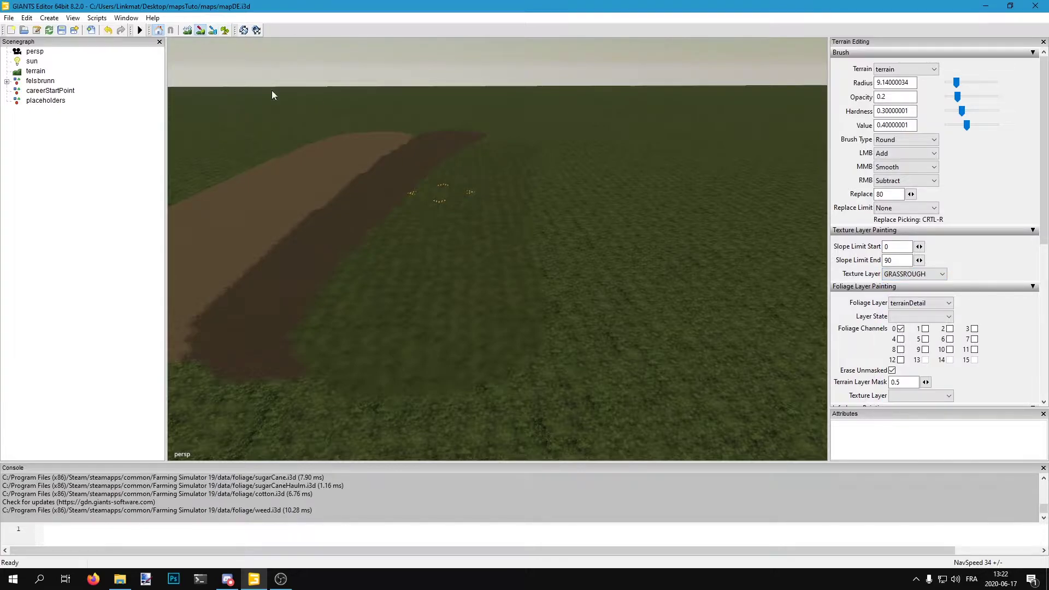
mouse_move(582, 161)
mouse_down()
mouse_move(572, 213)
mouse_move(585, 316)
mouse_up()
scroll(585, 316, up, 1)
click(201, 34)
scroll(547, 233, up, 3)
mouse_move(547, 233)
alt+mouse_down()
mouse_move(583, 253)
mouse_move(434, 217)
mouse_move(503, 190)
alt+mouse_up()
scroll(582, 248, up, 3)
scroll(581, 249, down, 3)
scroll(434, 217, down, 3)
right_drag(503, 186, 501, 203)
Step: Paint a MOUNTAINROCK strip along the outer edge of the rough grass
click(927, 274)
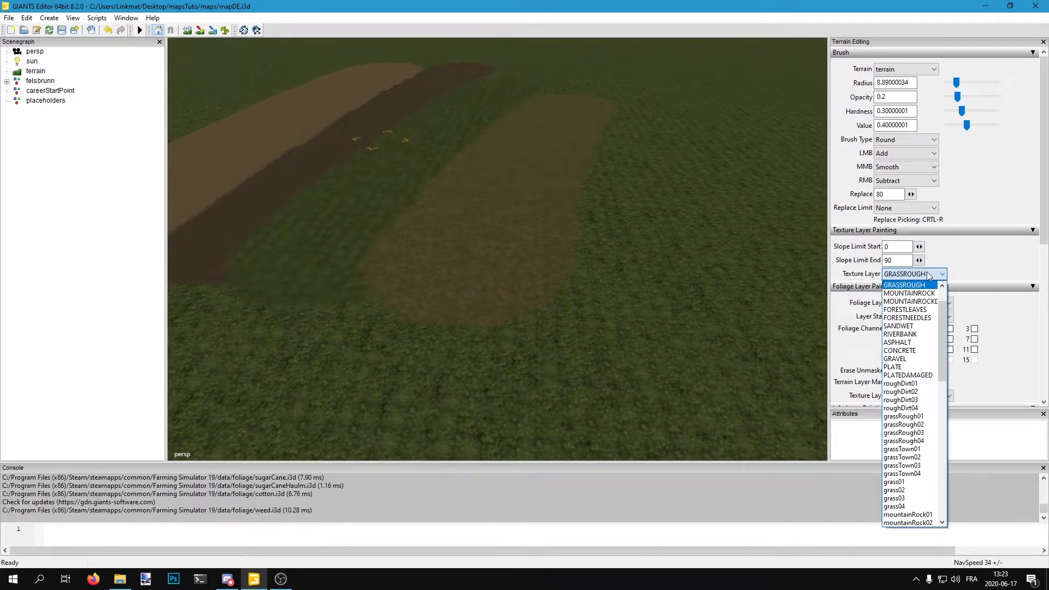
click(918, 293)
click(201, 31)
mouse_move(628, 104)
mouse_down()
mouse_move(642, 224)
mouse_move(698, 268)
mouse_up()
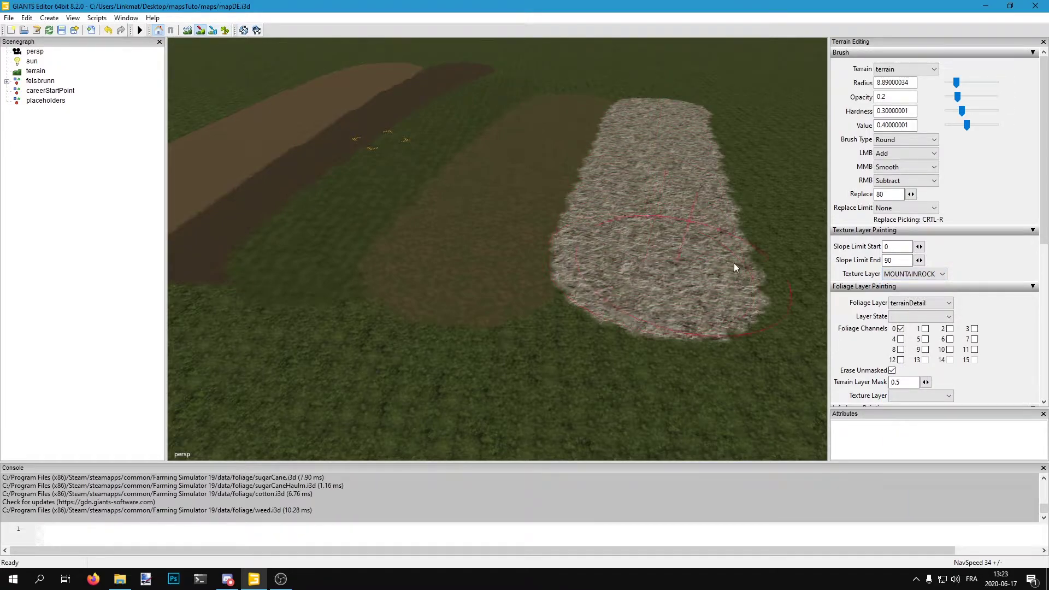
Step: Paint a MOUNTAINROCKDARK strip beside the lighter mountain rock with a brush radius of about 8.14
click(929, 279)
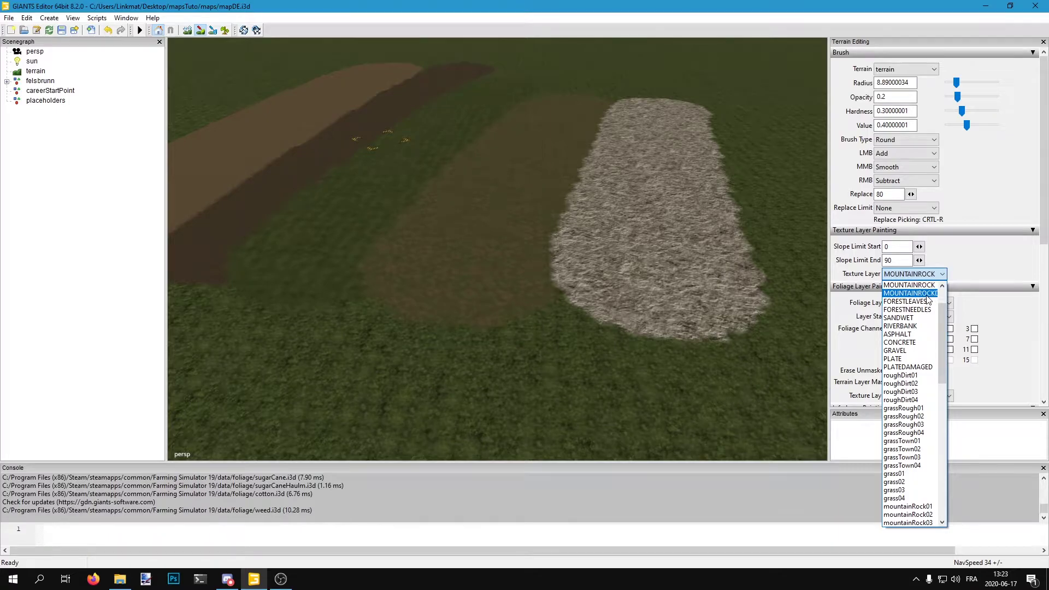
click(924, 293)
scroll(749, 159, down, 1)
mouse_move(749, 162)
mouse_down()
mouse_move(742, 112)
mouse_move(790, 276)
mouse_move(749, 322)
mouse_up()
click(199, 31)
mouse_move(470, 129)
alt+mouse_down()
mouse_move(677, 132)
mouse_move(415, 142)
mouse_move(550, 122)
alt+mouse_up()
scroll(551, 121, up, 1)
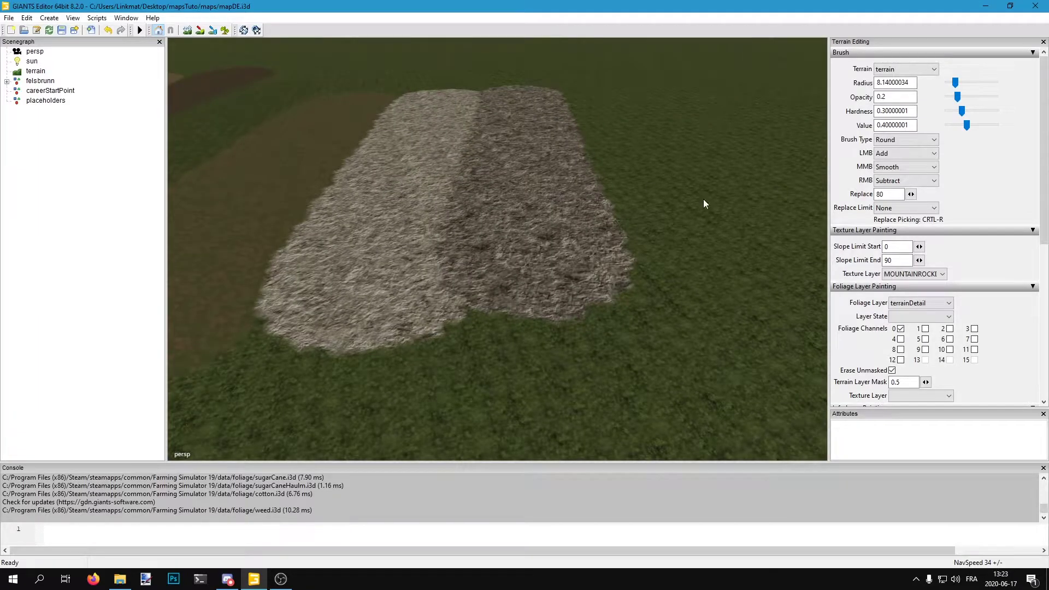
Step: Paint a FORESTLEAVES strip along the outer edge of the dark mountain rock
click(914, 274)
click(910, 298)
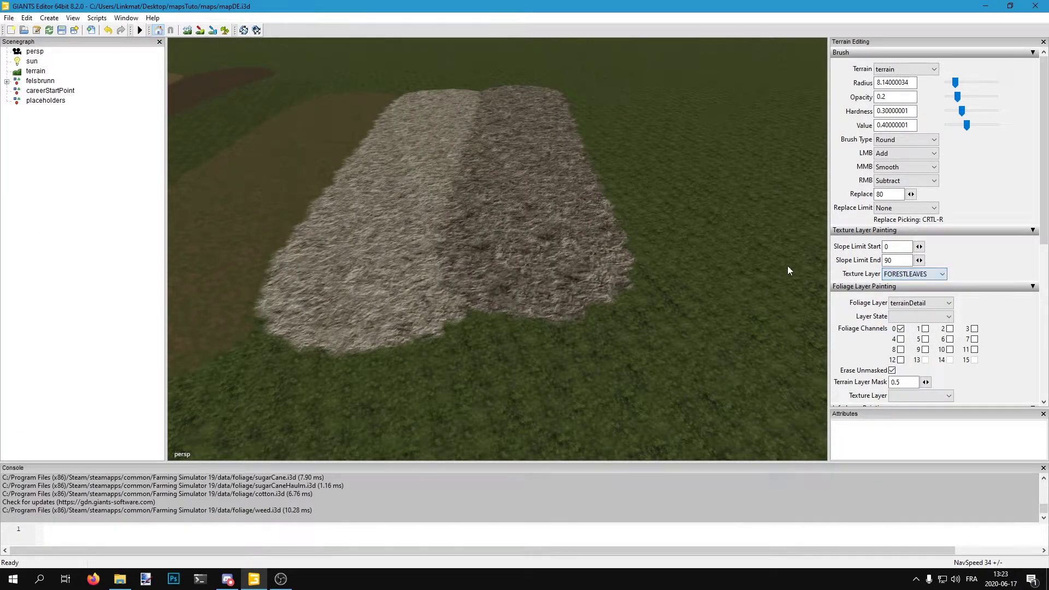
click(212, 30)
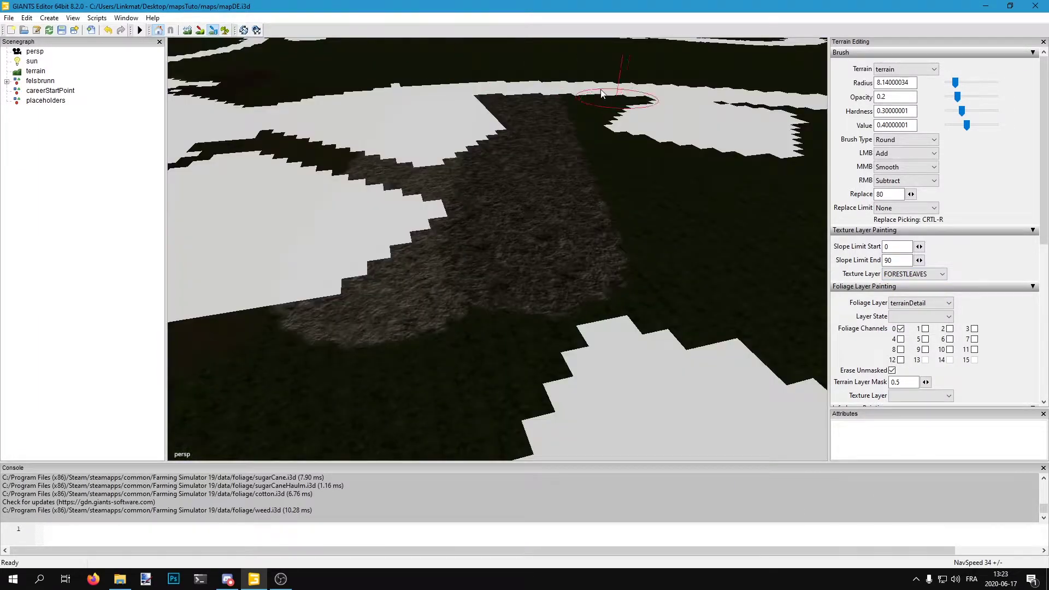
click(198, 30)
mouse_move(568, 128)
mouse_down()
mouse_move(590, 105)
mouse_move(649, 206)
mouse_move(751, 260)
mouse_up()
Step: Paint a FORESTNEEDLES strip next to the forest leaves
click(926, 275)
click(929, 294)
drag(687, 157, 742, 235)
click(201, 32)
mouse_move(437, 218)
alt+mouse_down()
mouse_move(522, 118)
mouse_move(609, 94)
mouse_move(540, 234)
mouse_move(585, 197)
mouse_move(391, 173)
mouse_move(362, 130)
alt+mouse_up()
mouse_move(362, 129)
alt+right_down()
mouse_move(484, 137)
mouse_move(629, 204)
alt+right_up()
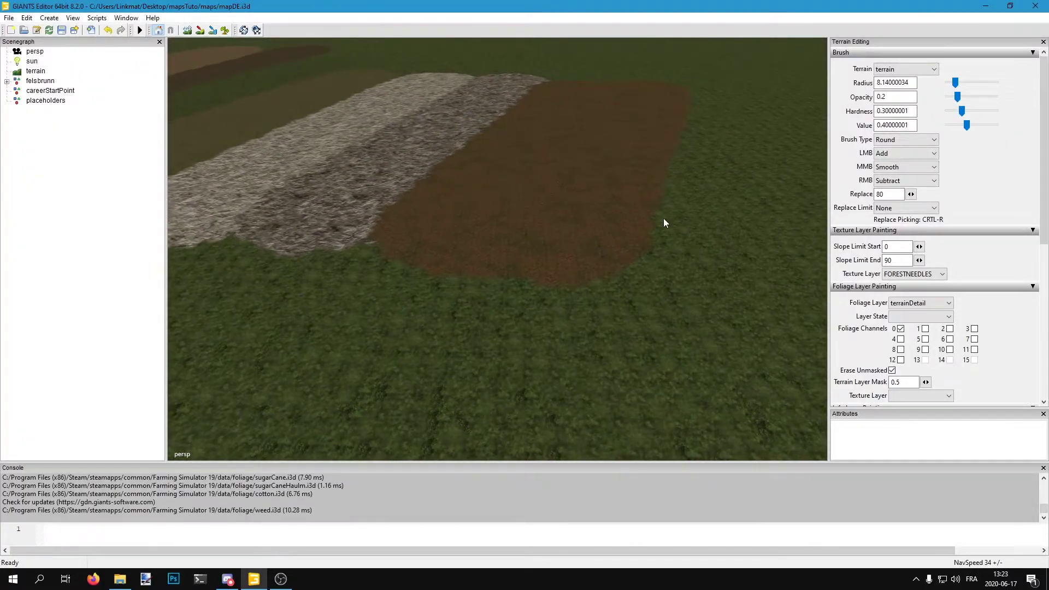
Step: Paint a SANDWET strip beside the forest needles
click(909, 273)
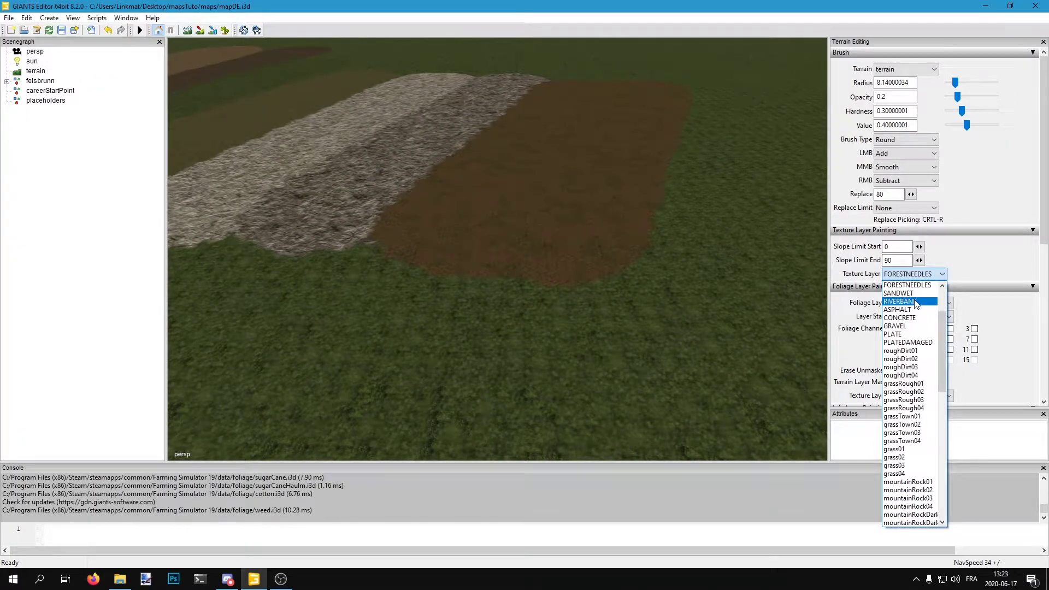
click(904, 294)
click(225, 30)
mouse_move(747, 110)
mouse_down()
mouse_move(727, 107)
mouse_move(690, 227)
mouse_move(765, 252)
mouse_up()
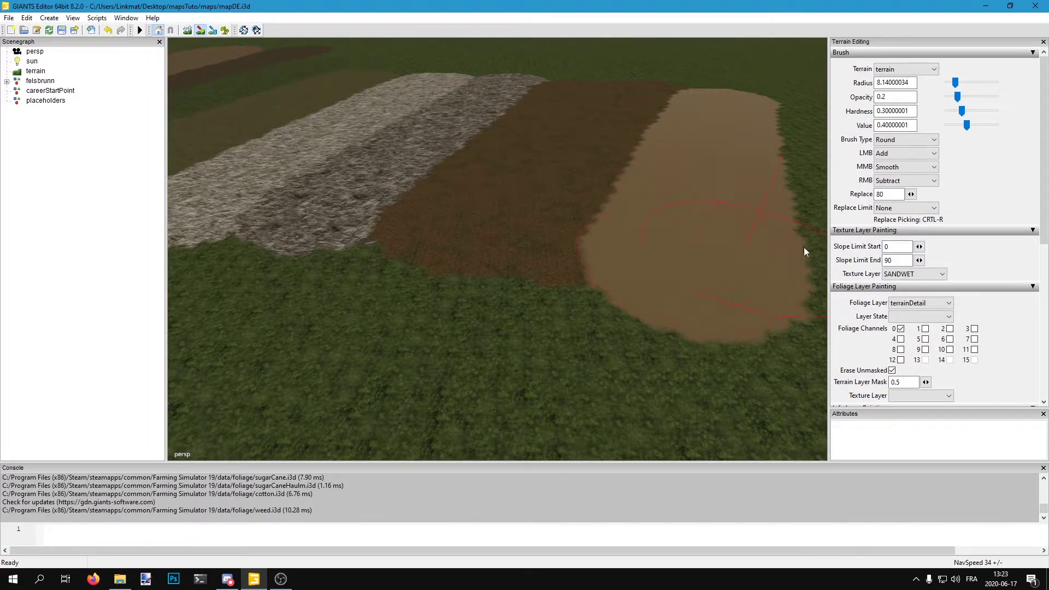
Step: Reduce the brush radius to about 6.64 and paint a RIVERBANK strip alongside the wet sand
click(926, 276)
click(918, 293)
scroll(760, 93, down, 3)
mouse_move(791, 103)
mouse_down()
mouse_move(847, 282)
mouse_move(833, 283)
mouse_up()
click(198, 32)
mouse_move(459, 139)
alt+mouse_down()
mouse_move(589, 122)
mouse_move(391, 107)
mouse_move(491, 94)
alt+mouse_up()
scroll(596, 114, up, 3)
scroll(492, 94, down, 2)
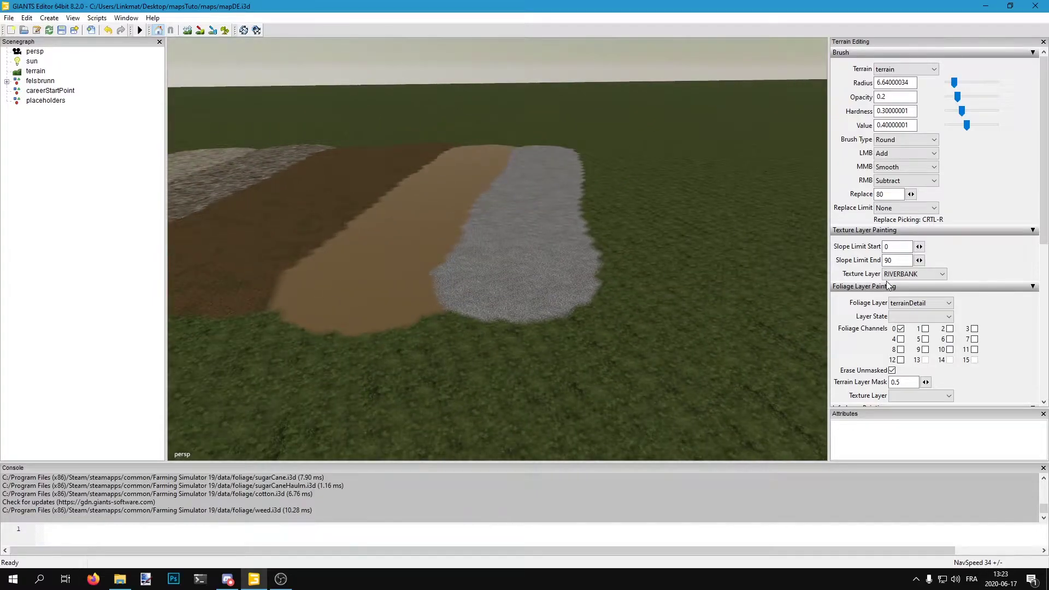
Step: Paint an ASPHALT strip along the outer edge of the riverbank texture
click(899, 274)
click(897, 297)
click(212, 31)
click(200, 31)
mouse_move(620, 191)
mouse_down()
mouse_move(608, 189)
mouse_move(621, 248)
mouse_move(710, 279)
mouse_up()
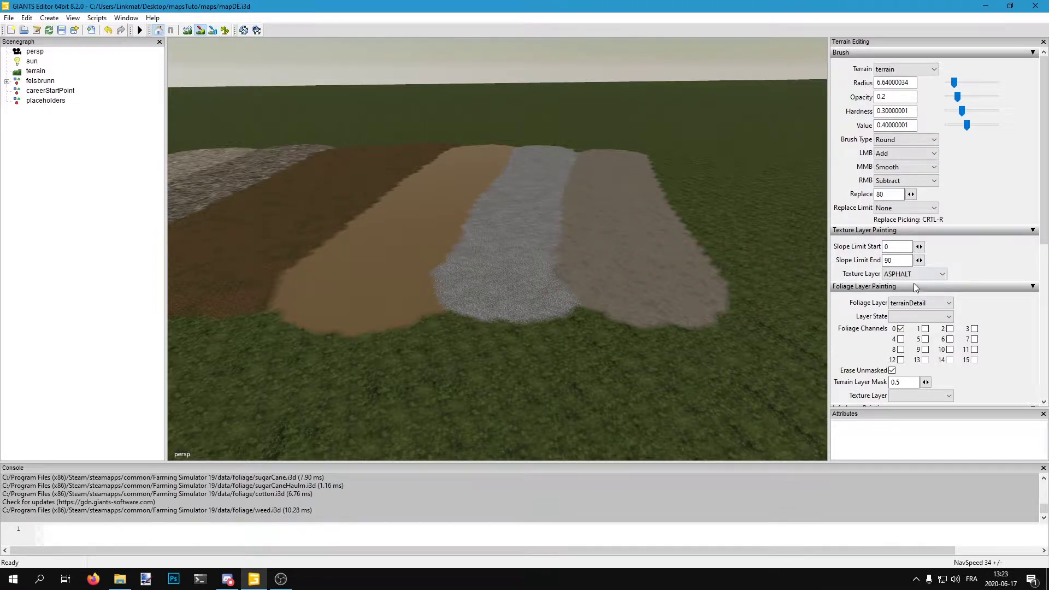
Step: Paint a PLATE strip beside the asphalt
click(911, 274)
click(902, 315)
mouse_move(680, 163)
mouse_down()
mouse_move(745, 269)
mouse_move(797, 317)
mouse_up()
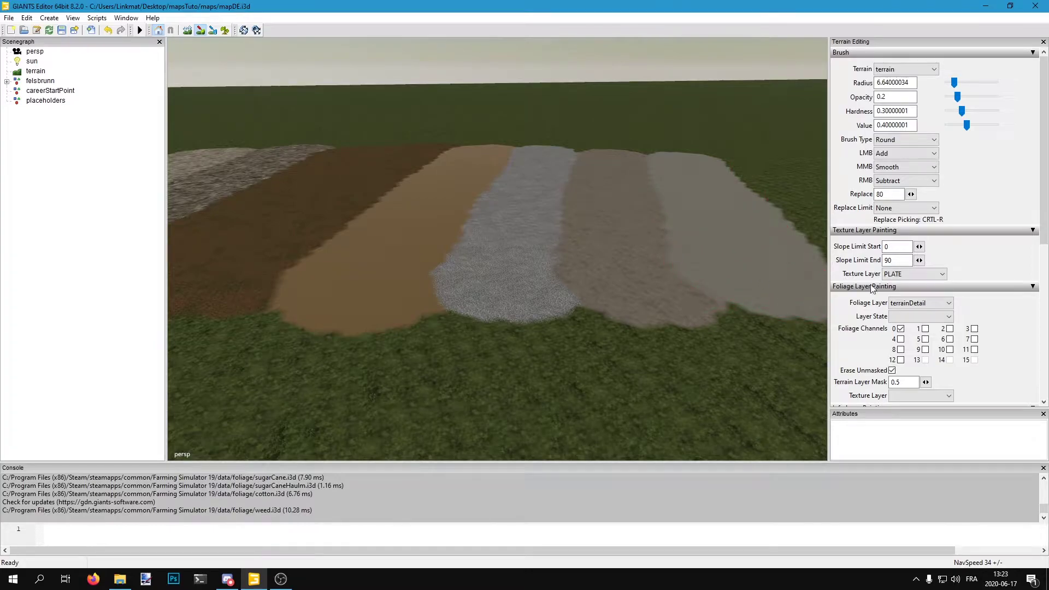
Step: Paint a PLATEDAMAGED strip over the outer side of the plate texture and leave painting mode
click(939, 274)
click(918, 293)
mouse_move(733, 157)
mouse_down()
mouse_move(798, 231)
mouse_move(781, 292)
mouse_up()
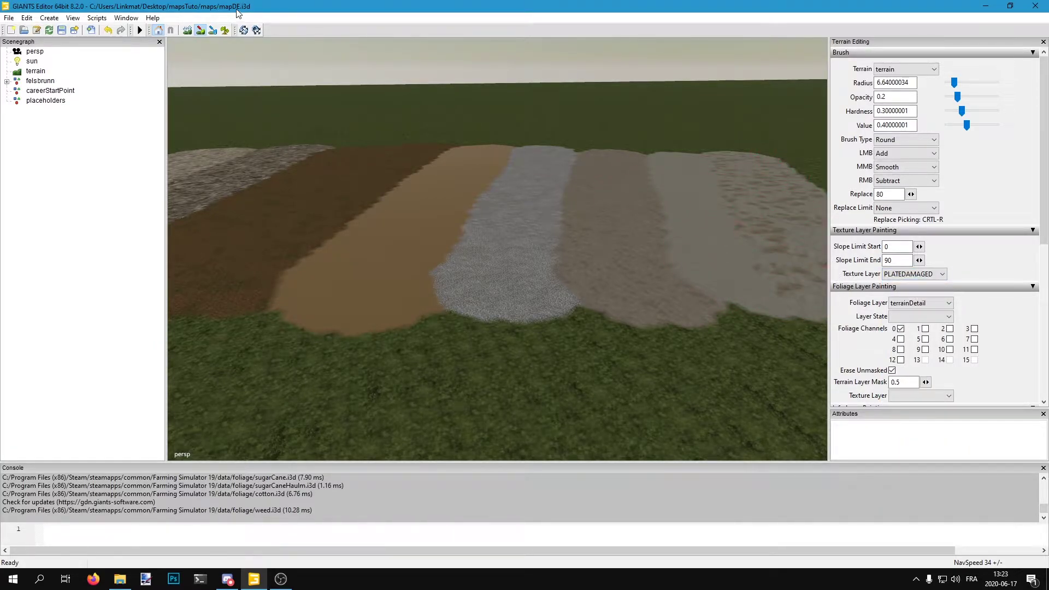
click(197, 28)
Step: Examine the row of painted texture strips from several angles, especially the plate and damaged plate surfaces
mouse_move(606, 238)
alt+mouse_down()
mouse_move(730, 158)
mouse_move(493, 221)
mouse_move(572, 193)
mouse_move(398, 174)
mouse_move(400, 182)
mouse_move(422, 170)
alt+mouse_up()
scroll(571, 192, down, 5)
right_drag(421, 174, 727, 300)
scroll(467, 195, up, 2)
mouse_move(620, 191)
alt+mouse_down()
mouse_move(618, 177)
mouse_move(549, 185)
alt+mouse_up()
mouse_move(550, 189)
right_down()
mouse_move(648, 175)
mouse_move(658, 201)
mouse_move(606, 217)
mouse_move(433, 194)
mouse_move(429, 210)
mouse_move(510, 204)
right_up()
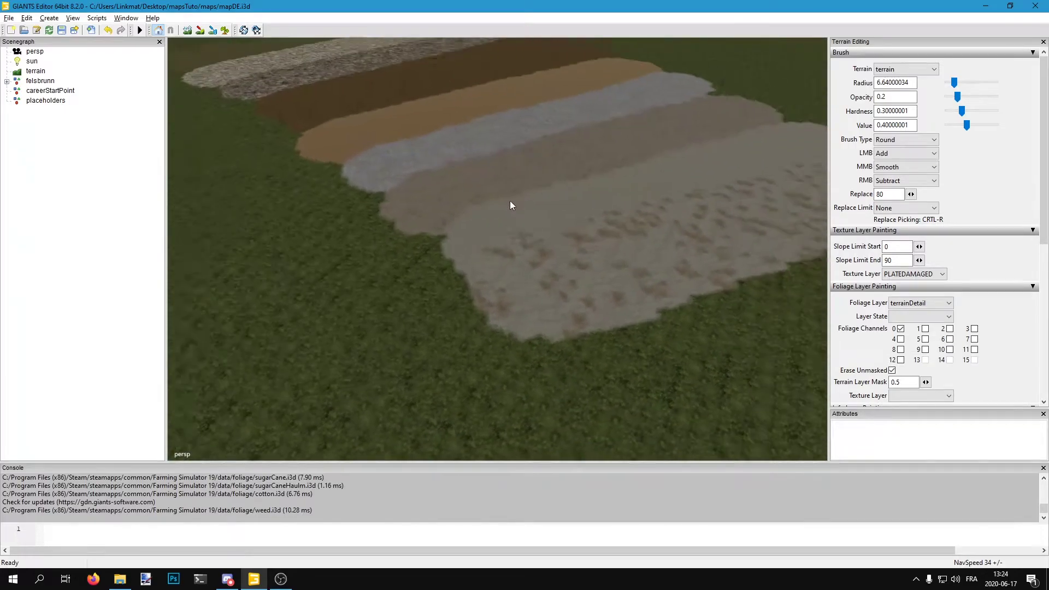
scroll(509, 201, up, 2)
mouse_move(507, 201)
alt+mouse_down()
mouse_move(511, 214)
mouse_move(530, 205)
alt+mouse_up()
mouse_move(532, 211)
right_down()
mouse_move(515, 216)
mouse_move(466, 192)
mouse_move(552, 194)
mouse_move(588, 216)
mouse_move(499, 195)
mouse_move(703, 221)
right_up()
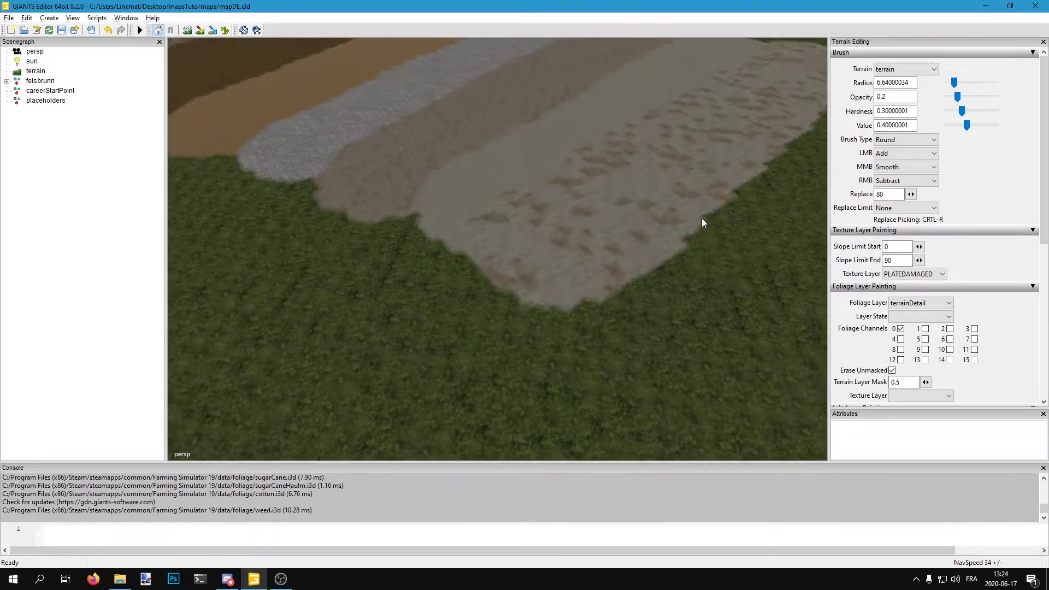
alt+drag(701, 218, 703, 218)
alt+drag(382, 118, 417, 110)
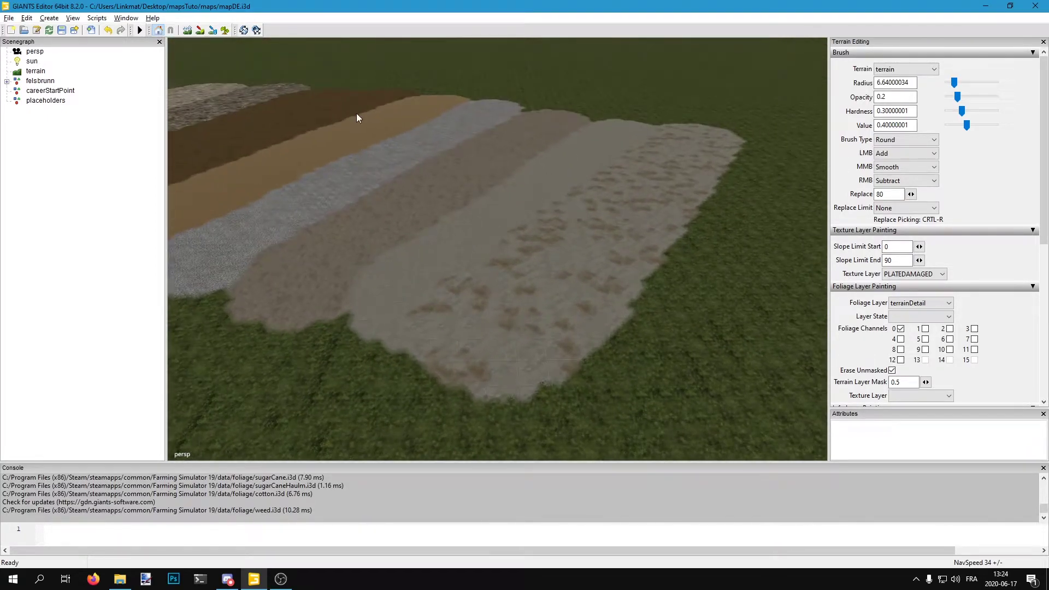
right_drag(358, 114, 499, 136)
Step: Switch the brush to Square, stamp a PLATEDAMAGED patch on the grass apart from the strips, and leave painting mode
click(893, 141)
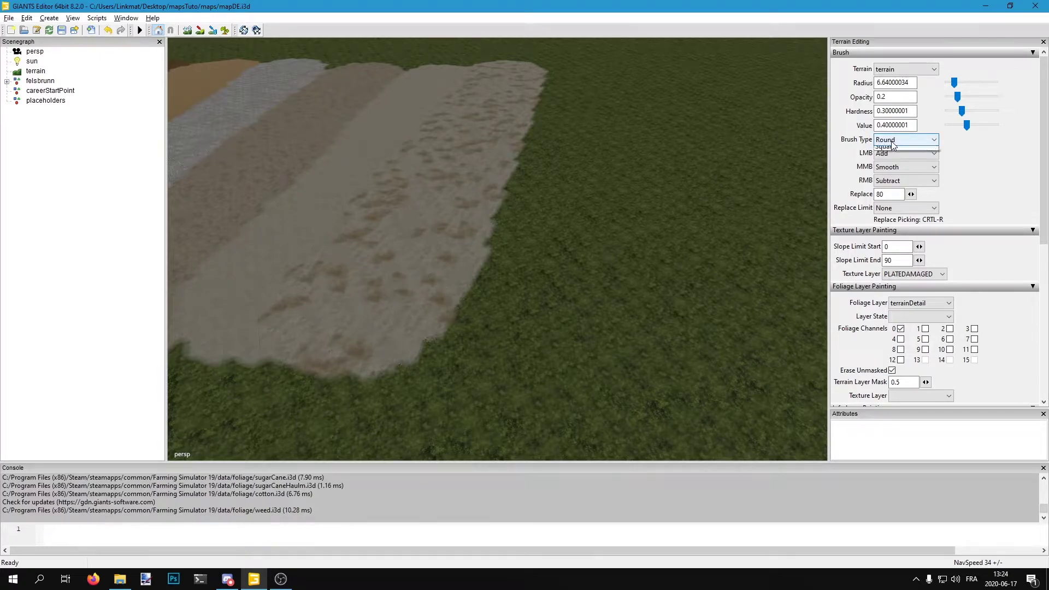
click(886, 150)
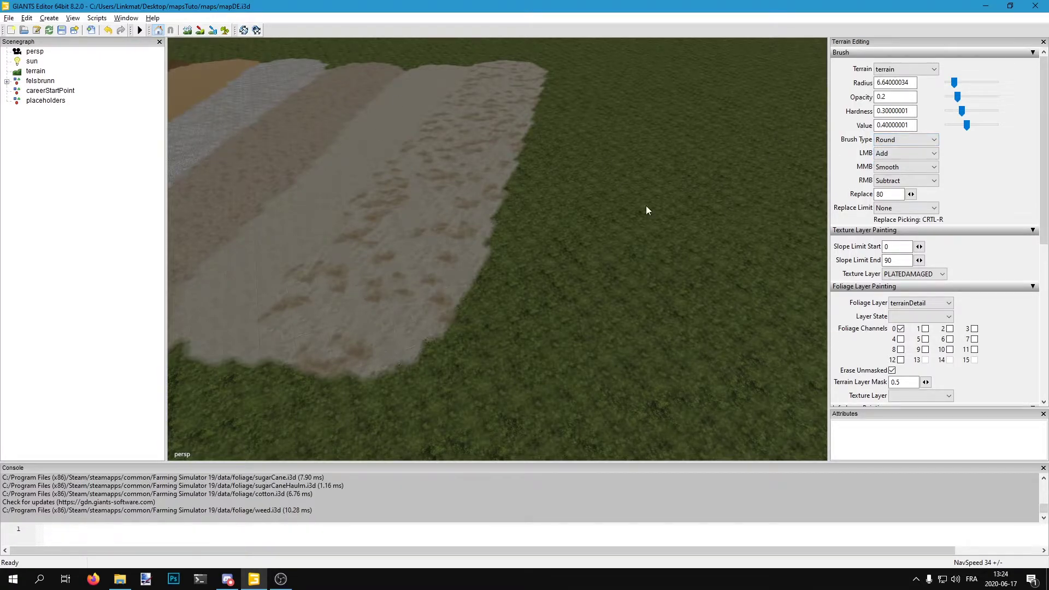
scroll(656, 183, down, 1)
click(201, 32)
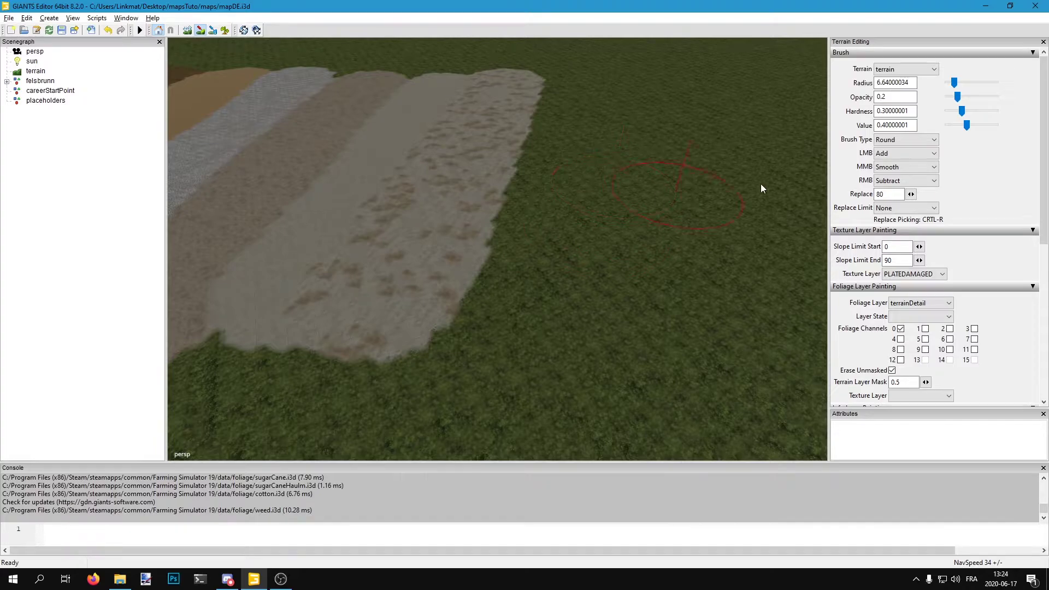
click(902, 159)
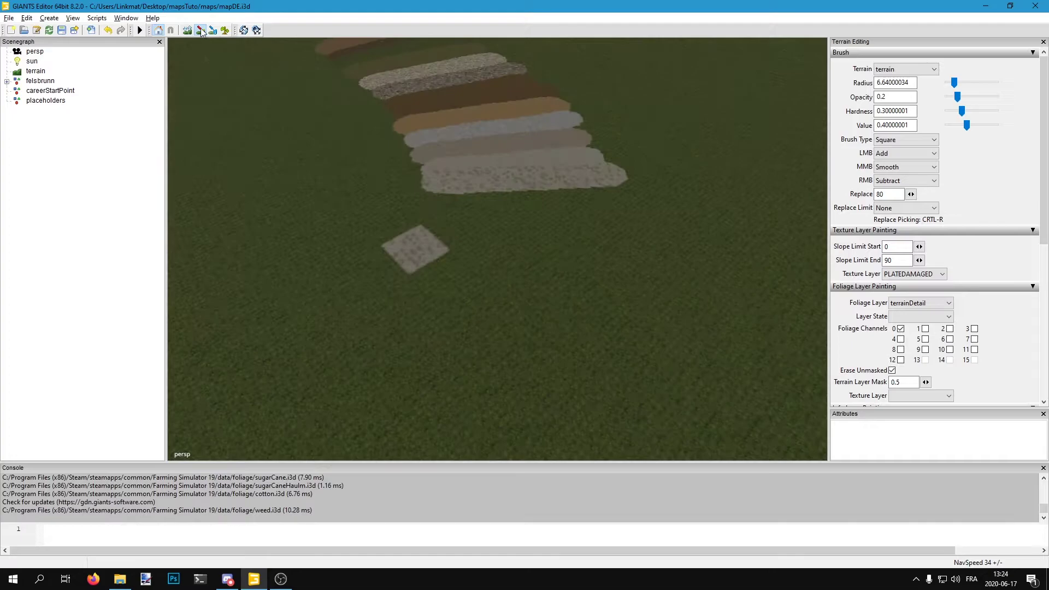
click(201, 31)
Step: Extend the square PLATEDAMAGED patch into a large filled square using a brush radius of about 8.39, and leave painting mode
scroll(566, 127, up, 4)
mouse_move(566, 126)
alt+mouse_down()
mouse_move(506, 146)
mouse_move(507, 169)
alt+mouse_up()
scroll(507, 168, up, 6)
scroll(507, 168, down, 5)
right_click(512, 163)
click(342, 119)
scroll(342, 119, down, 2)
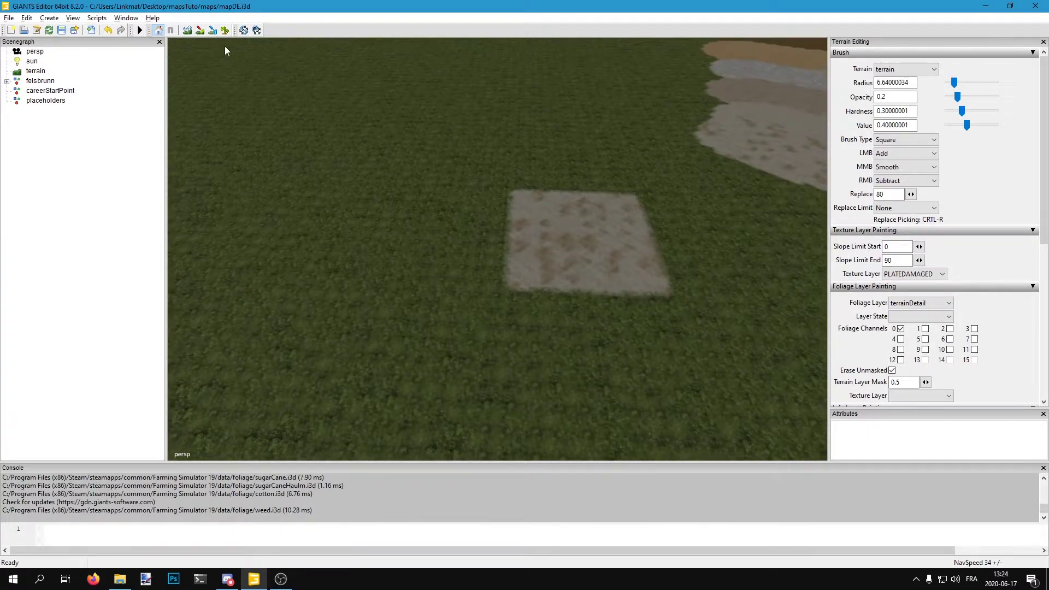
click(200, 30)
mouse_move(563, 218)
mouse_down()
mouse_move(561, 228)
mouse_move(320, 220)
mouse_move(349, 143)
mouse_move(312, 207)
mouse_move(305, 202)
mouse_move(368, 133)
mouse_move(357, 128)
mouse_move(511, 131)
mouse_move(559, 151)
mouse_move(555, 131)
mouse_up()
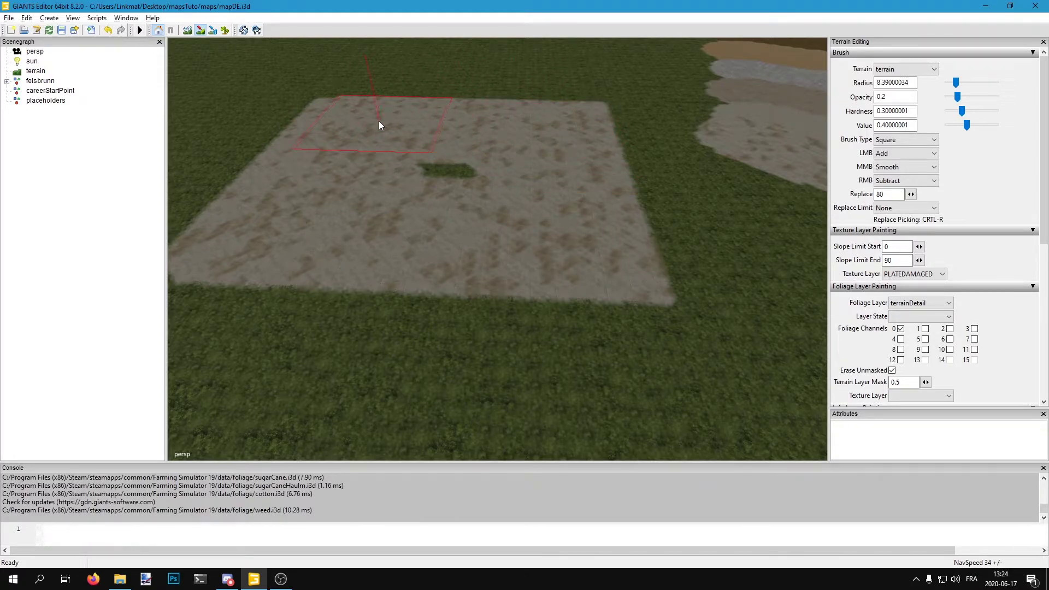
click(201, 30)
scroll(393, 122, down, 4)
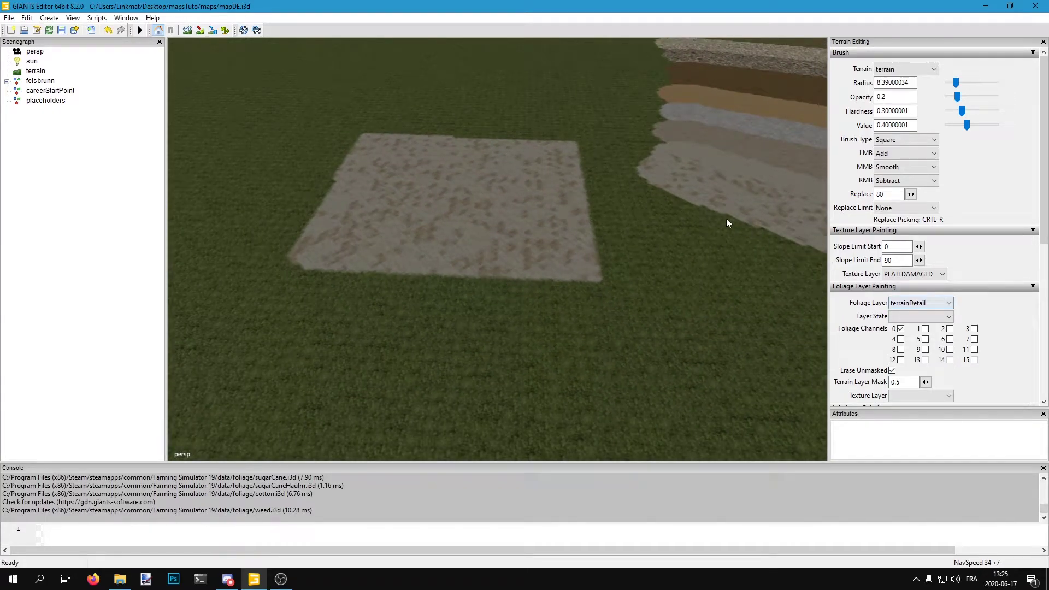
Step: Look through the numbered variants in the texture layer list and choose forestNeedles03
key(s)
alt+drag(578, 218, 608, 192)
scroll(563, 186, up, 2)
right_drag(609, 195, 580, 229)
click(929, 275)
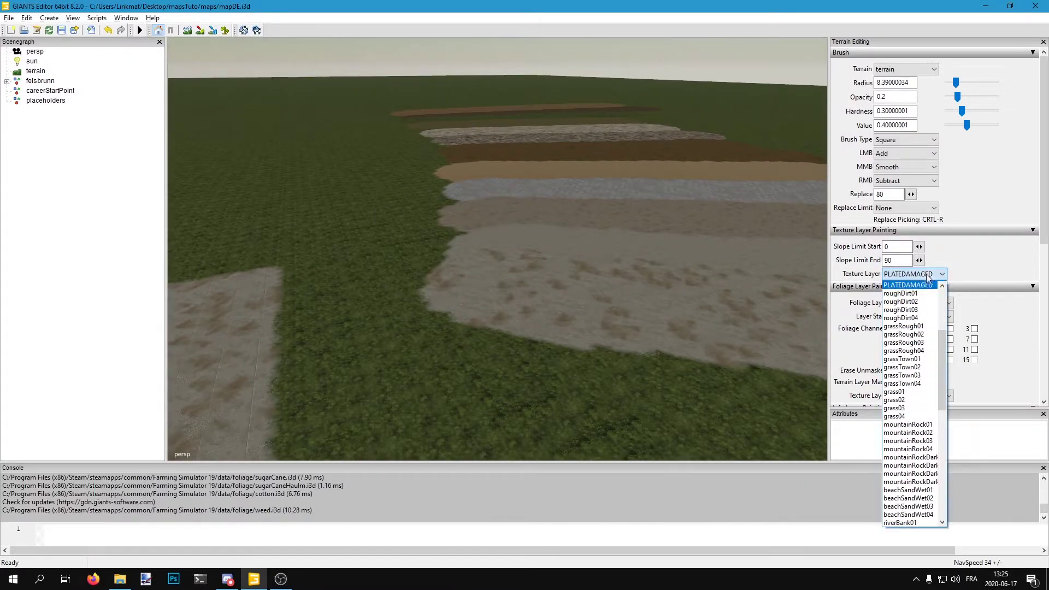
scroll(902, 377, down, 13)
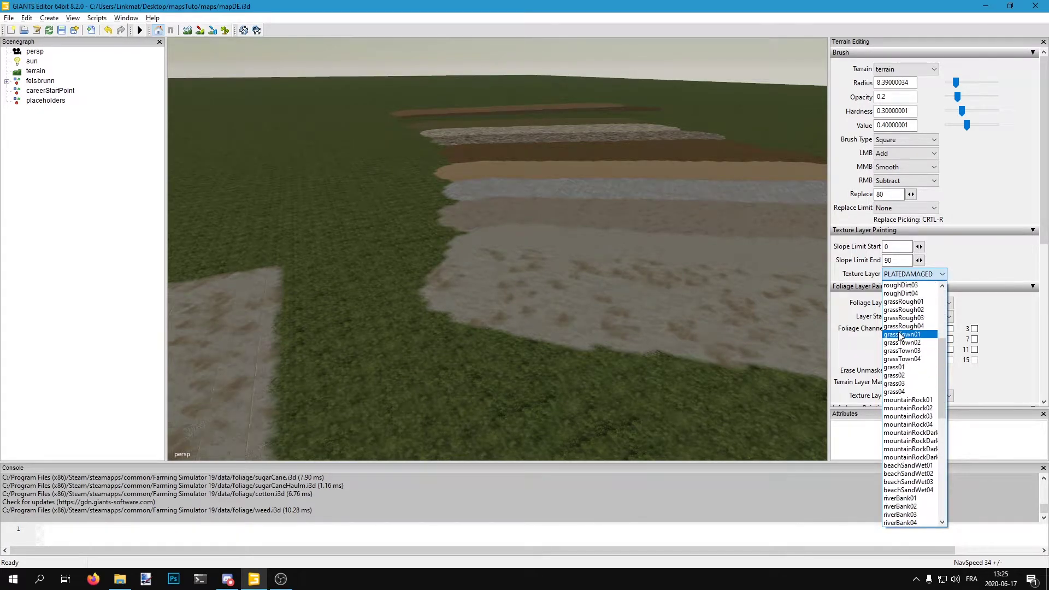
scroll(893, 407, down, 2)
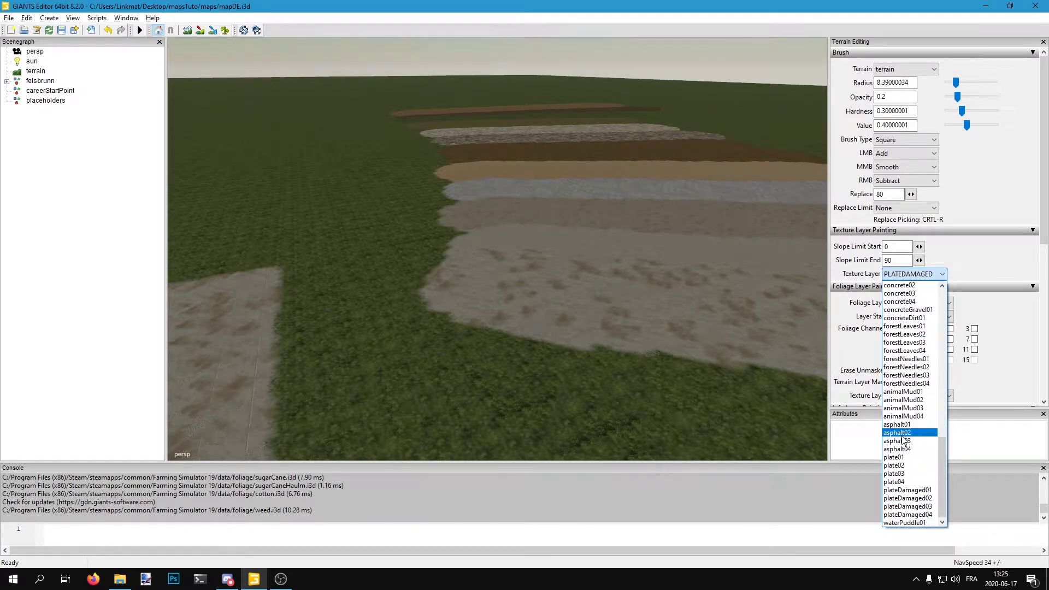
click(896, 377)
alt+right_drag(359, 346, 467, 313)
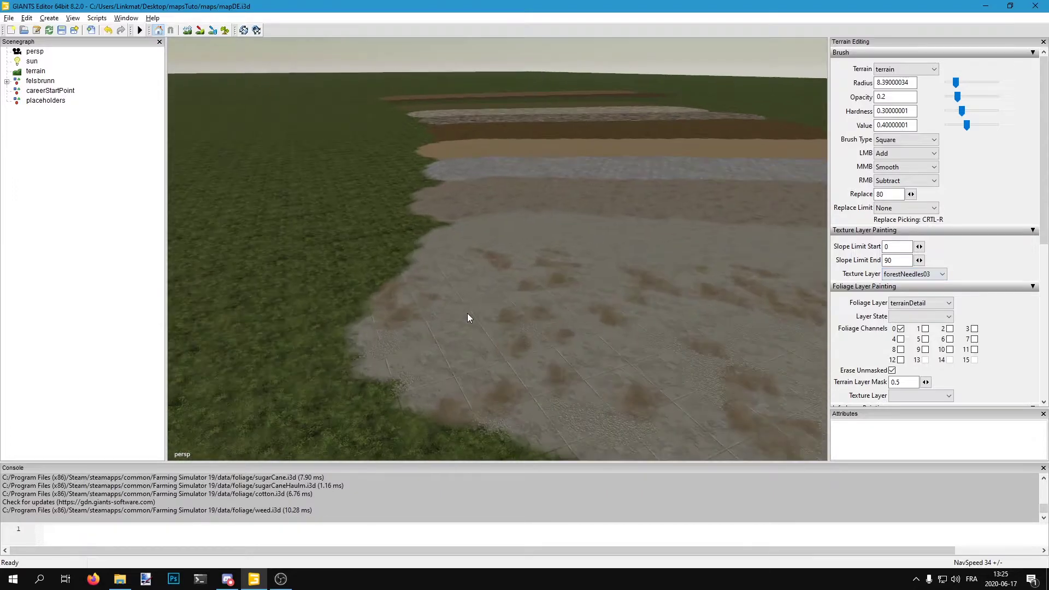
alt+drag(467, 314, 423, 318)
Step: Paint a waterPuddle01 square in the middle of the large plate patch with a brush radius of about 7.39
click(929, 274)
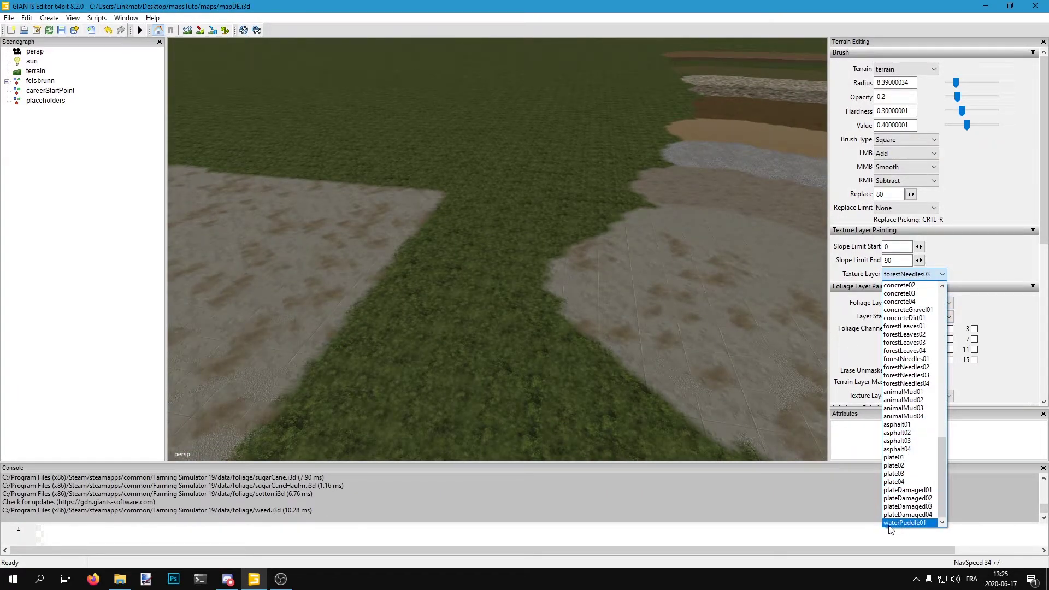
click(922, 525)
scroll(526, 255, up, 3)
alt+drag(526, 255, 447, 267)
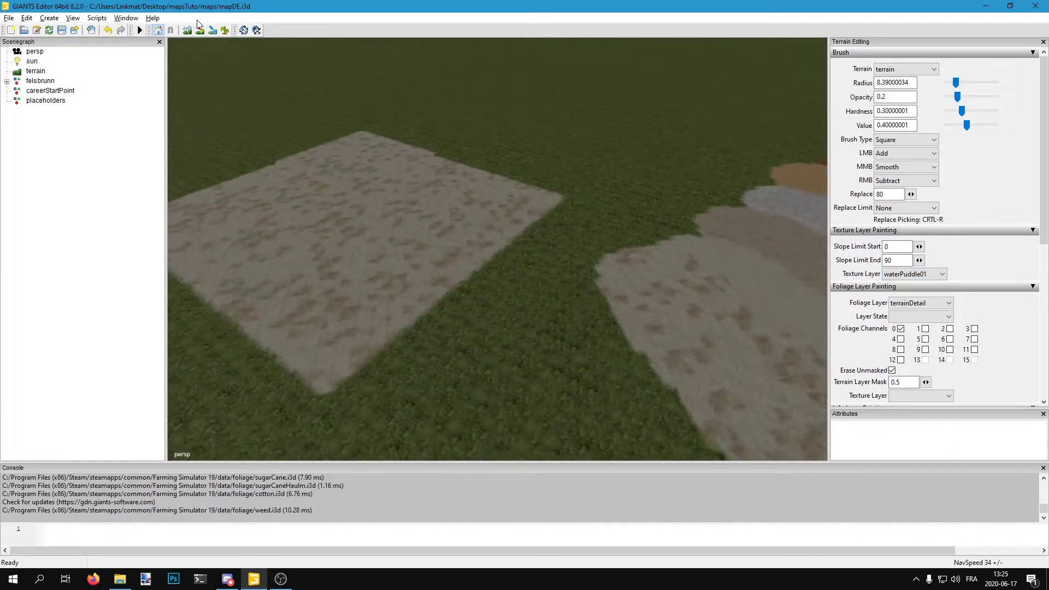
click(213, 30)
click(202, 31)
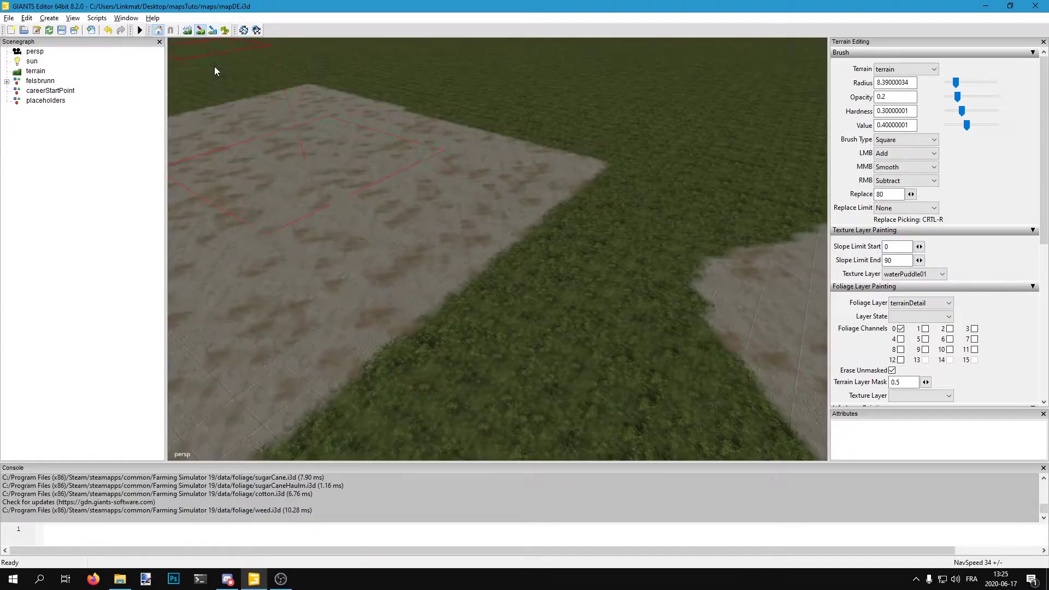
click(348, 193)
click(202, 30)
Step: Examine the painted water puddle's surface and edges up close and from several angles
scroll(448, 193, up, 5)
mouse_move(448, 193)
alt+mouse_down()
mouse_move(449, 218)
mouse_move(529, 156)
mouse_move(511, 288)
mouse_move(553, 235)
mouse_move(536, 252)
mouse_move(434, 256)
mouse_move(367, 213)
mouse_move(609, 278)
mouse_move(638, 271)
alt+mouse_up()
scroll(511, 289, down, 5)
scroll(553, 235, up, 4)
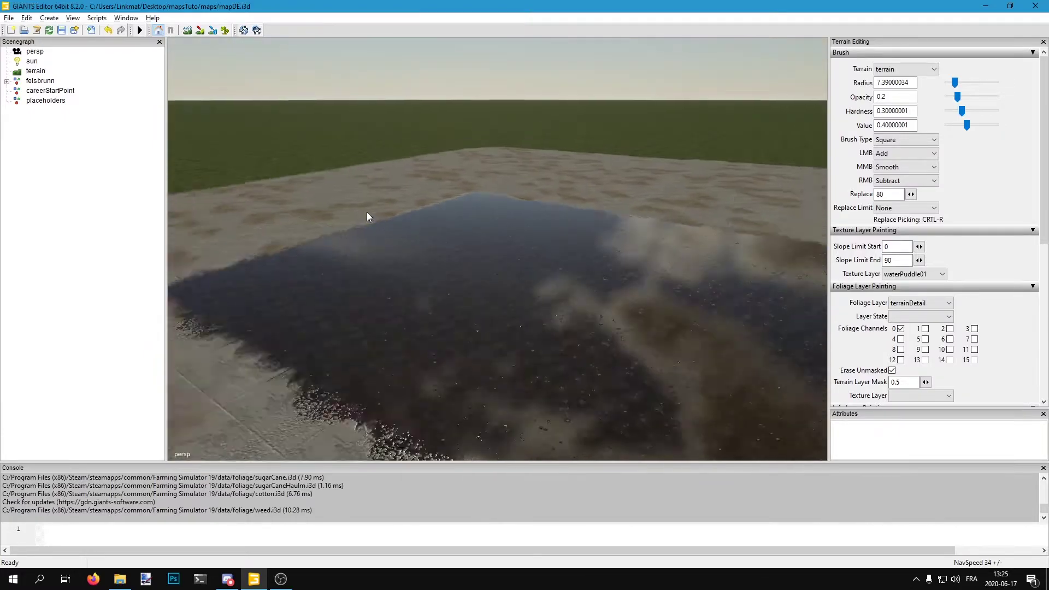
scroll(609, 278, down, 3)
scroll(609, 277, up, 4)
scroll(576, 271, up, 4)
alt+drag(559, 274, 535, 280)
scroll(536, 280, down, 3)
scroll(536, 280, down, 6)
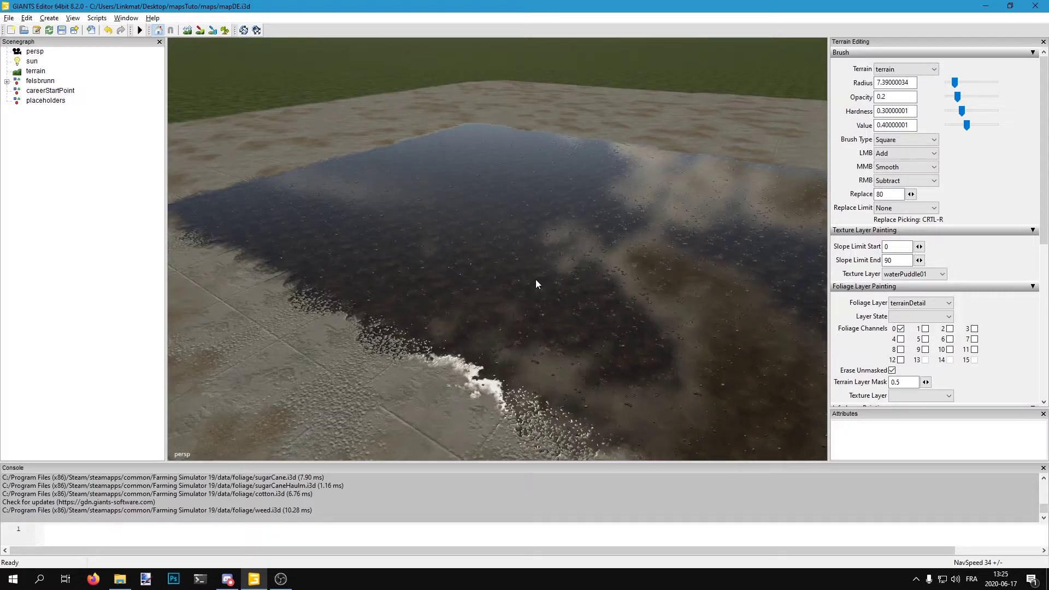
scroll(497, 267, up, 2)
alt+drag(506, 266, 320, 261)
scroll(527, 260, up, 4)
scroll(452, 285, down, 4)
scroll(458, 268, up, 3)
scroll(538, 249, down, 5)
scroll(320, 260, up, 3)
Step: Configure the terrain sculpting brush with opacity, hardness and value at 1 and a Round shape
right_drag(321, 264, 191, 34)
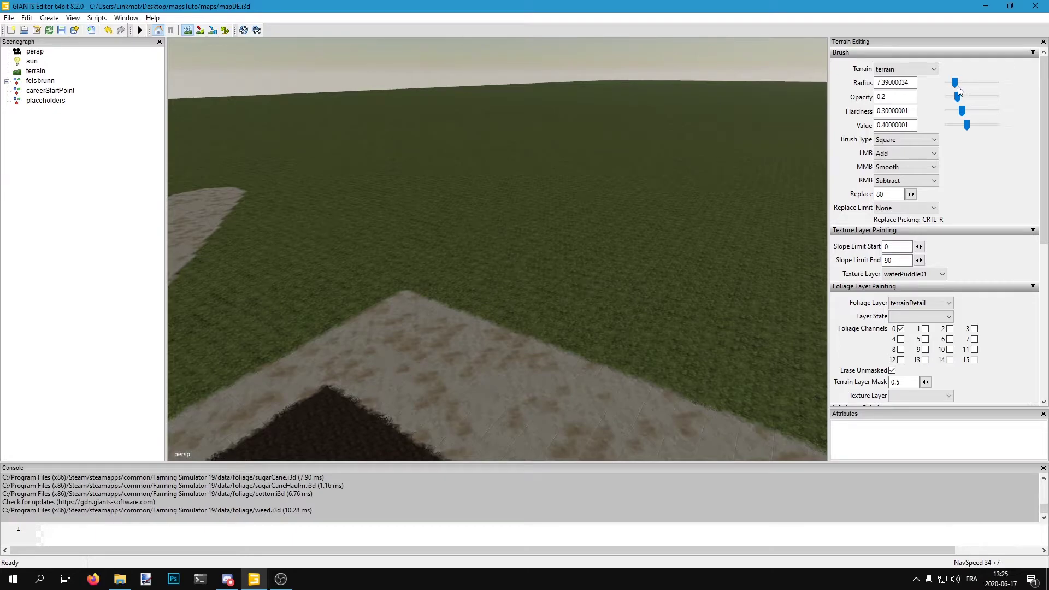
drag(953, 97, 1028, 113)
drag(972, 133, 1005, 126)
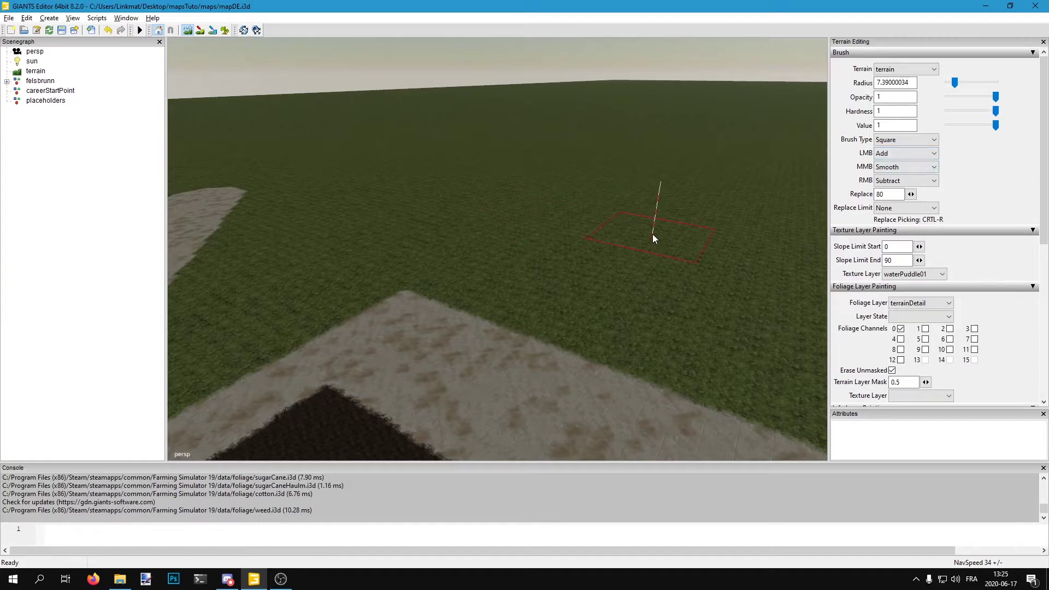
click(188, 31)
click(906, 139)
click(896, 153)
Step: Raise a long ridge of steep hills beside the plate patch with a brush radius of about 12
mouse_move(424, 136)
mouse_down()
mouse_move(788, 180)
mouse_move(389, 67)
mouse_move(582, 139)
mouse_move(369, 106)
mouse_move(348, 127)
mouse_move(487, 156)
mouse_move(629, 157)
mouse_up()
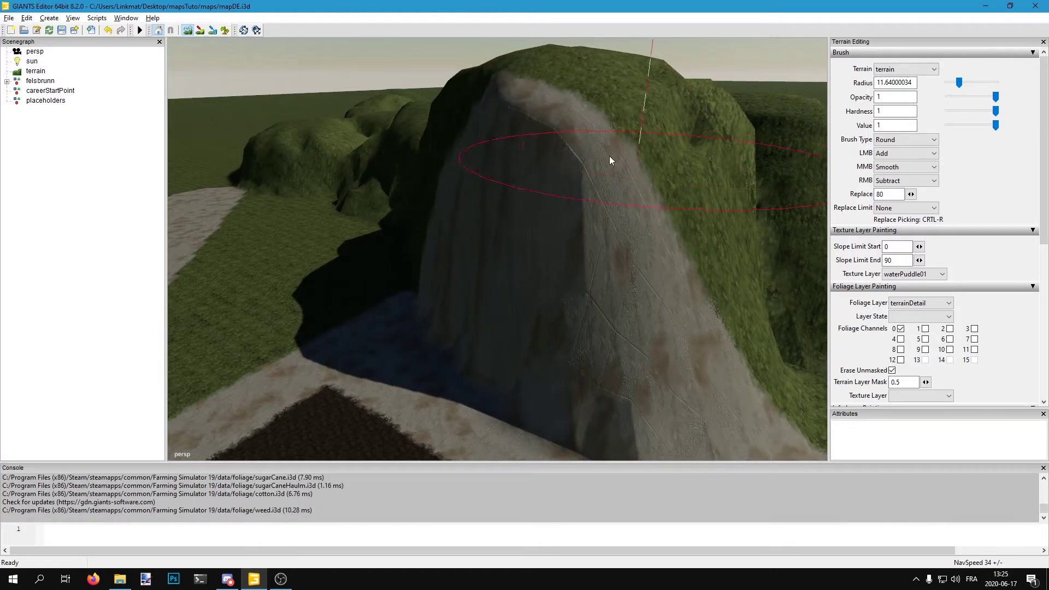
click(190, 31)
mouse_move(448, 148)
alt+mouse_down()
mouse_move(624, 130)
mouse_move(405, 156)
alt+mouse_up()
right_drag(405, 157, 186, 48)
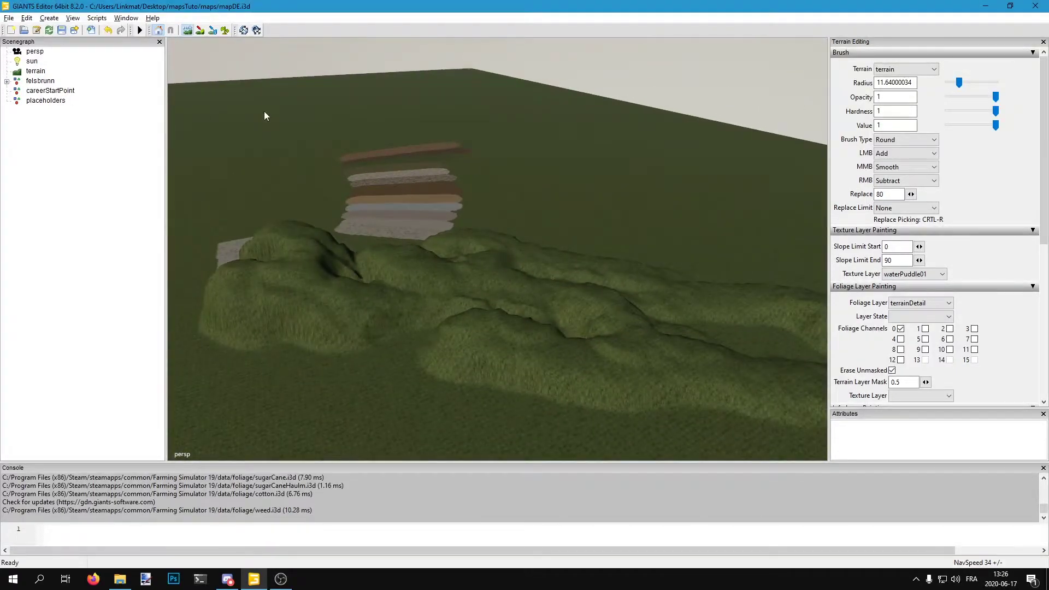
mouse_move(385, 273)
mouse_down()
mouse_move(548, 284)
mouse_move(494, 269)
mouse_move(761, 307)
mouse_move(659, 293)
mouse_move(693, 294)
mouse_move(535, 259)
mouse_move(276, 253)
mouse_move(192, 263)
mouse_move(248, 272)
mouse_move(139, 301)
mouse_up()
click(200, 30)
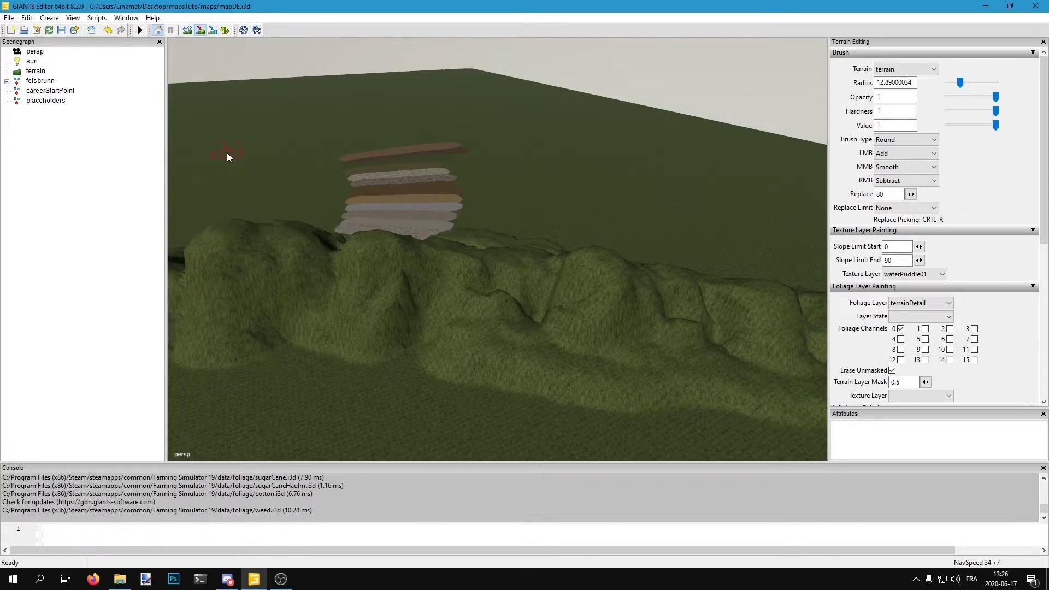
click(200, 30)
Step: Paint a round MOUNTAINROCK patch on the flat ground in front of the hills
mouse_move(246, 126)
alt+mouse_down()
mouse_move(140, 134)
mouse_move(709, 234)
mouse_move(634, 222)
alt+mouse_up()
right_drag(635, 226, 736, 261)
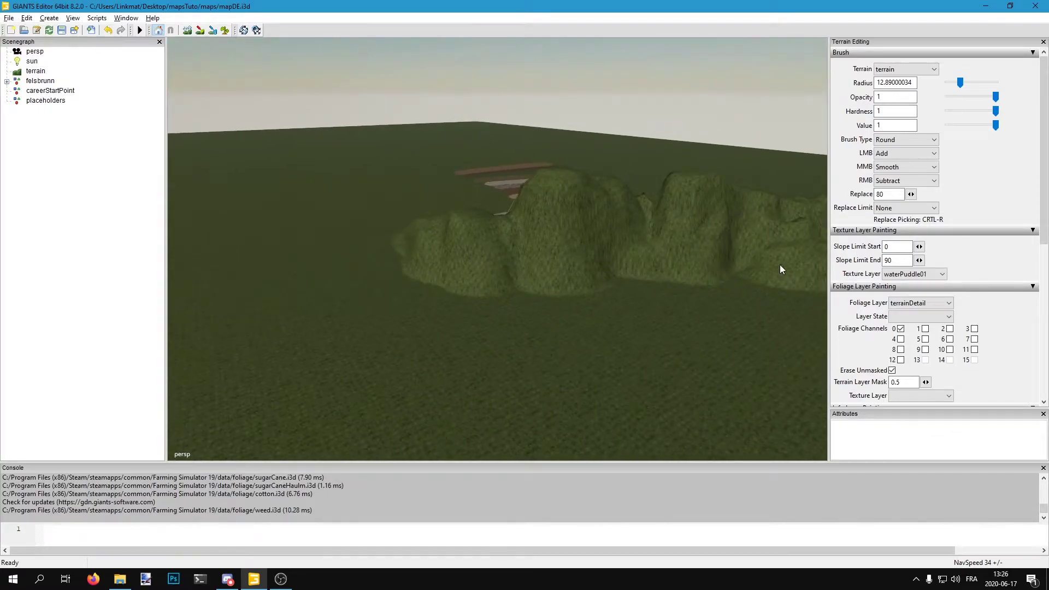
click(910, 274)
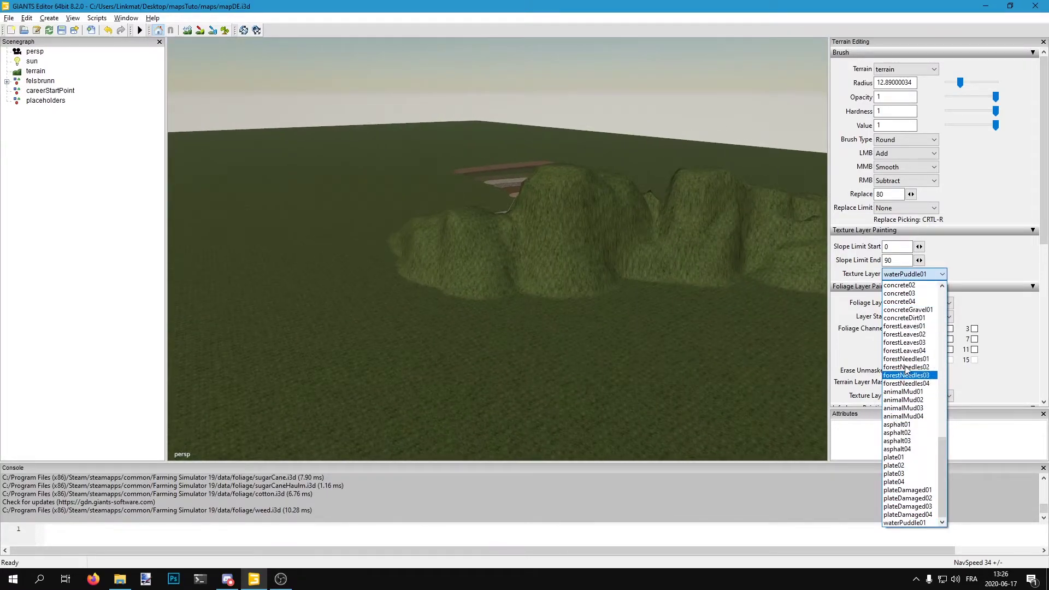
scroll(905, 336, up, 3)
scroll(906, 336, up, 10)
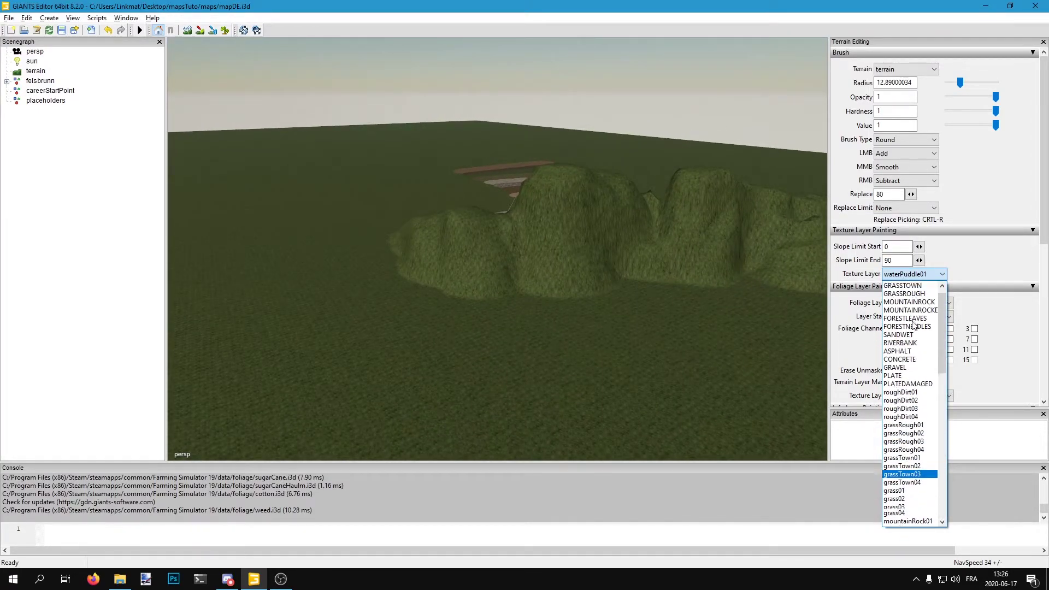
click(916, 326)
mouse_move(468, 277)
alt+mouse_down()
mouse_move(588, 282)
mouse_move(580, 295)
alt+mouse_up()
click(201, 31)
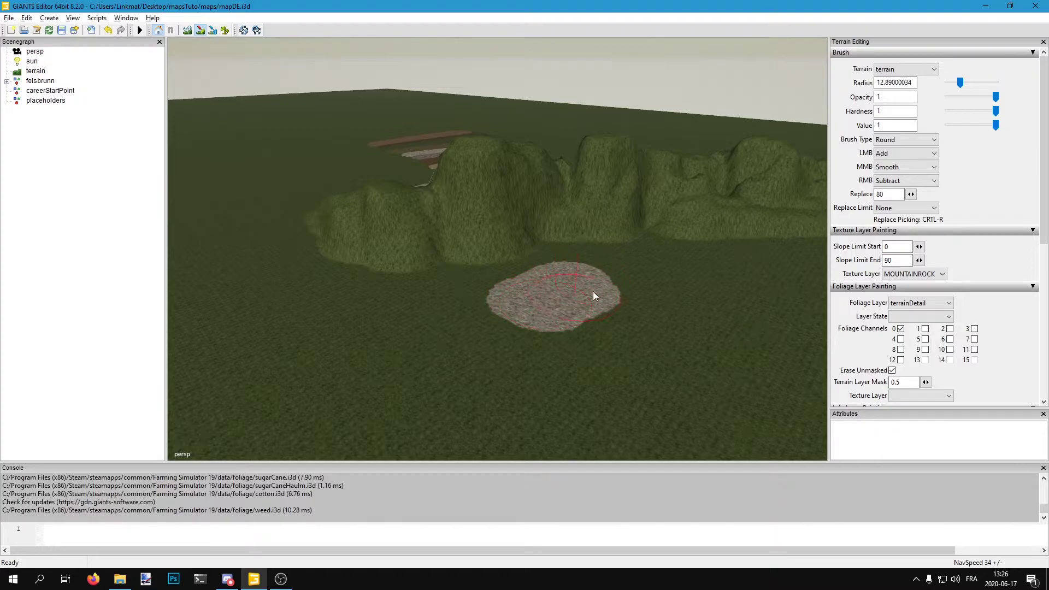
Step: Cover the round rock patch with the GRASS texture layer
click(914, 274)
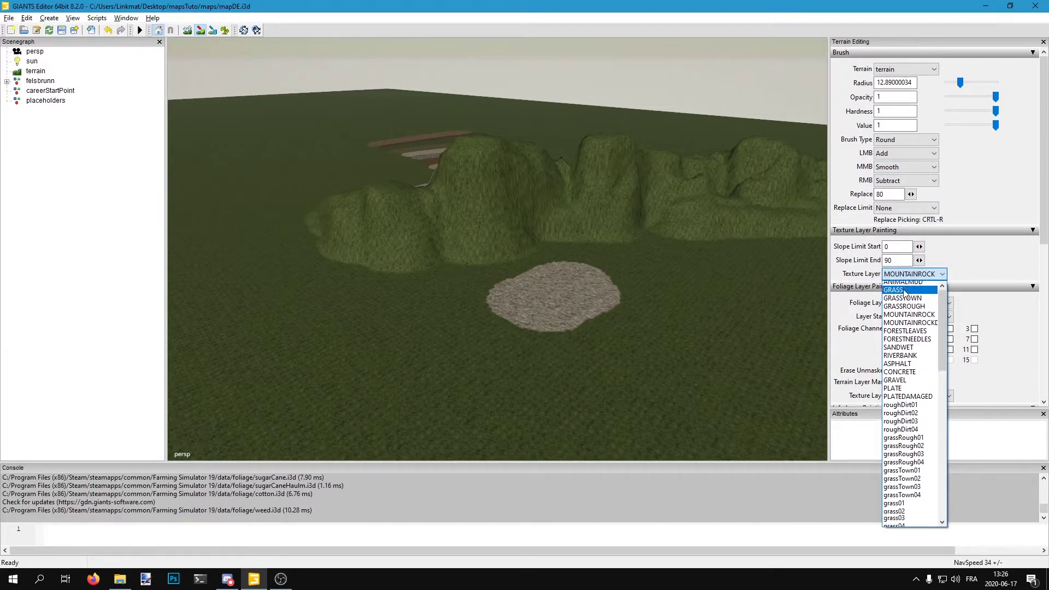
click(898, 304)
mouse_move(601, 288)
mouse_down()
mouse_move(560, 293)
mouse_move(599, 307)
mouse_up()
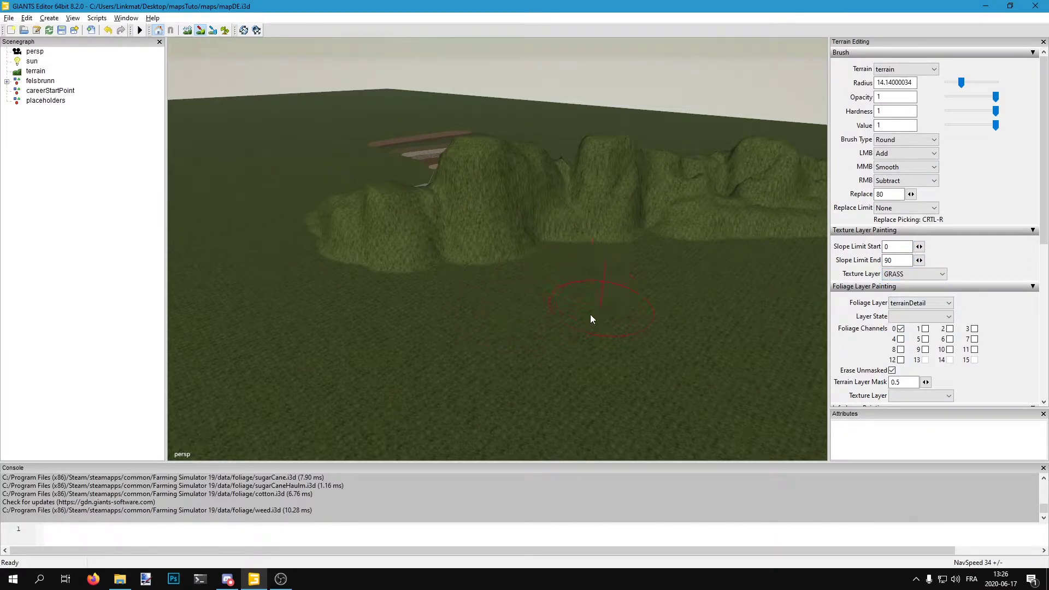
Step: Select the MOUNTAINROCK texture layer and set its slope limit start to 30
click(942, 274)
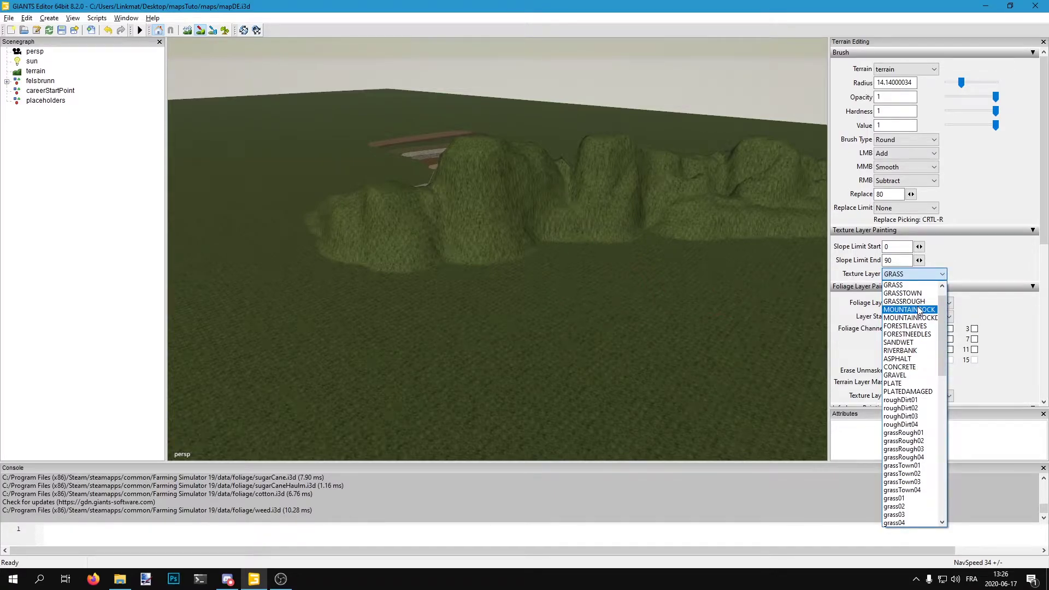
click(900, 309)
scroll(412, 187, down, 4)
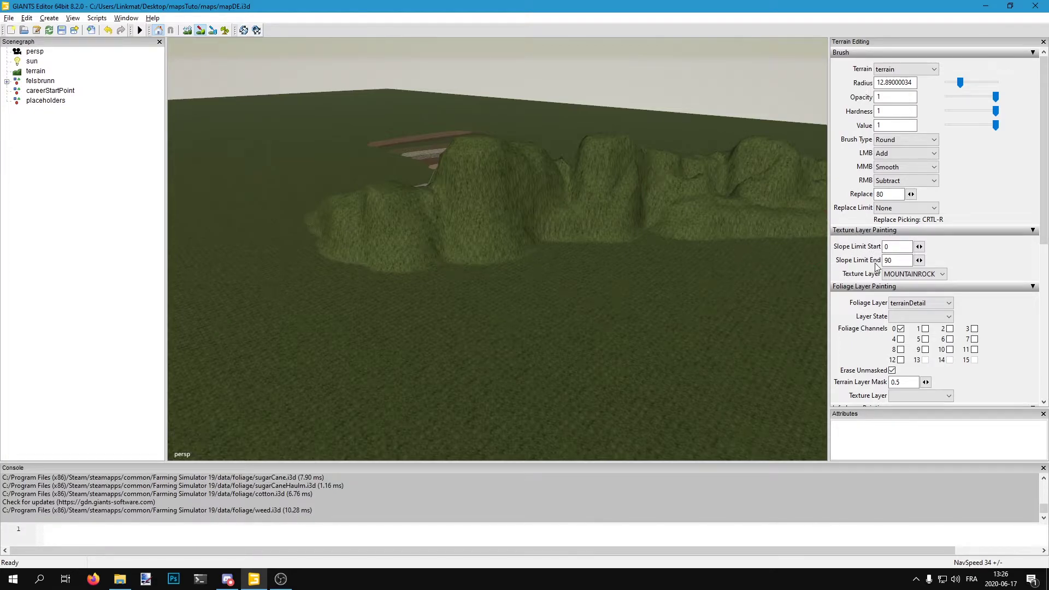
drag(894, 247, 859, 243)
scroll(463, 221, down, 1)
Step: Paint MOUNTAINROCK over the steep faces along the front of the ridge with a brush radius of about 11.89
mouse_move(500, 191)
mouse_down()
mouse_move(355, 219)
mouse_move(630, 186)
mouse_move(752, 185)
mouse_move(693, 217)
mouse_move(827, 184)
mouse_move(779, 224)
mouse_up()
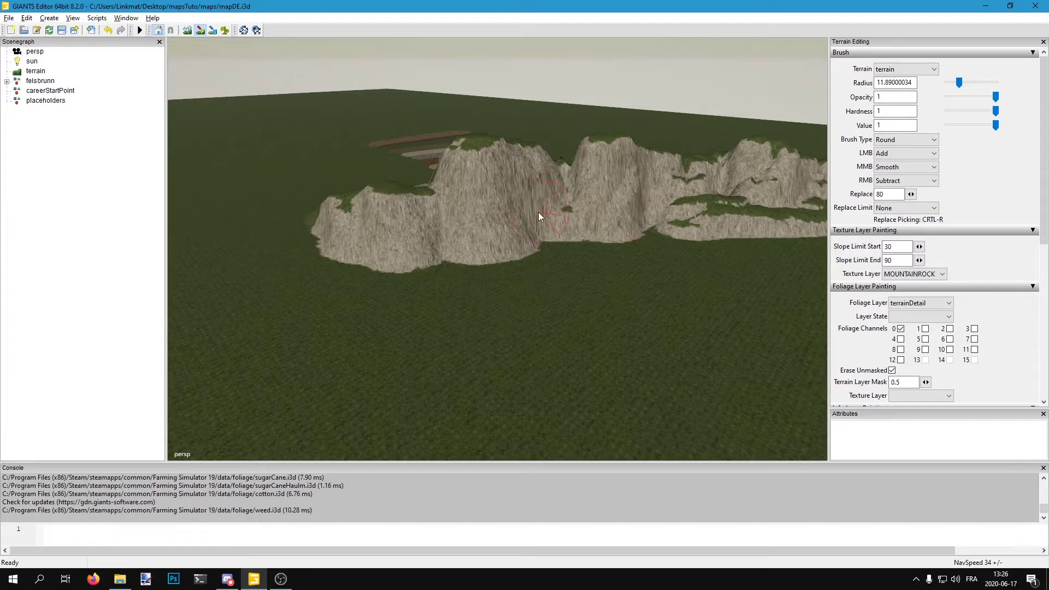
alt+drag(579, 93, 429, 143)
scroll(429, 143, down, 1)
click(201, 31)
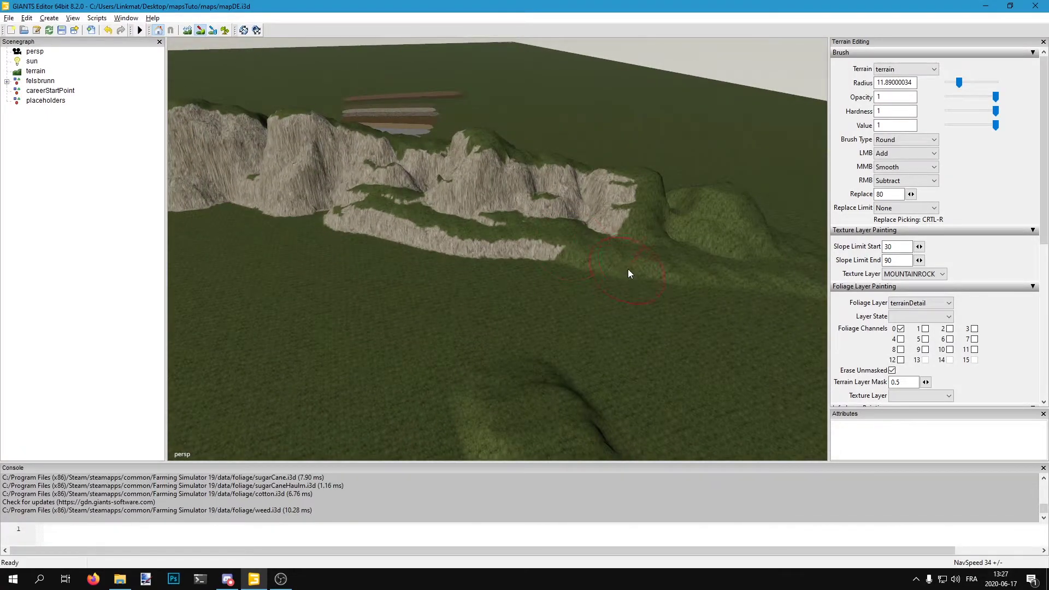
drag(647, 216, 747, 274)
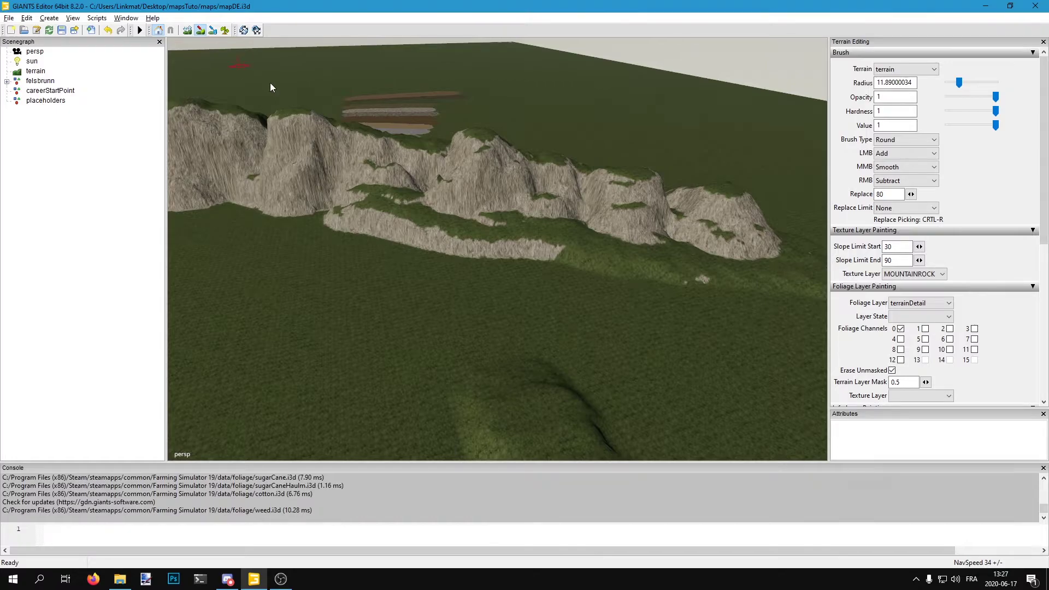
Step: Paint MOUNTAINROCK over the steep faces on the opposite side of the ridge and leave painting mode
alt+drag(382, 180, 525, 223)
scroll(375, 132, up, 5)
scroll(525, 223, down, 5)
mouse_move(454, 268)
alt+mouse_down()
mouse_move(429, 287)
mouse_move(625, 271)
mouse_move(626, 296)
mouse_move(756, 298)
mouse_move(780, 235)
mouse_move(805, 248)
alt+mouse_up()
click(201, 30)
scroll(385, 274, up, 3)
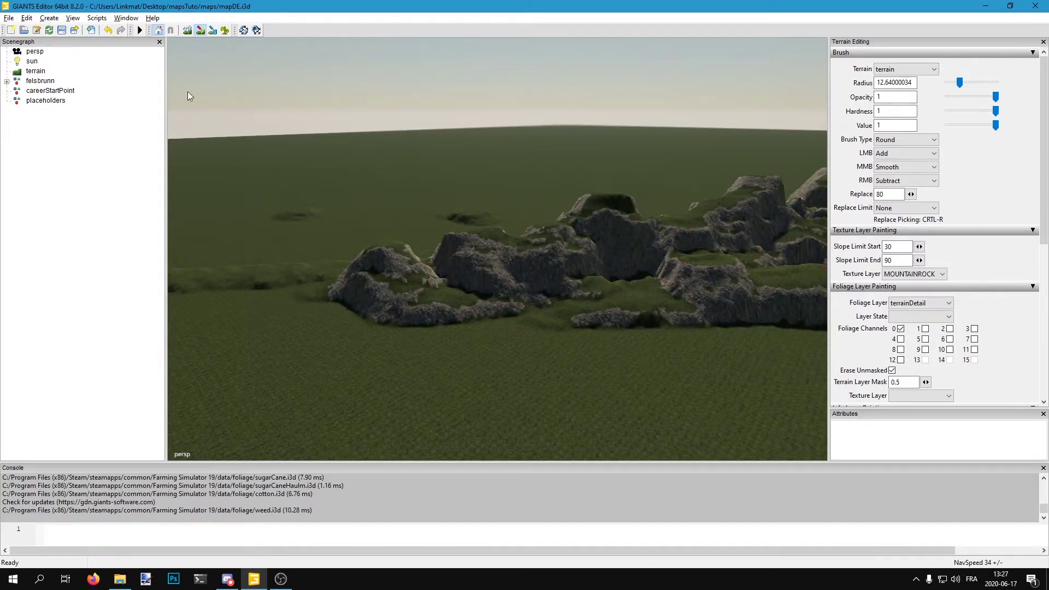
click(201, 31)
alt+drag(328, 133, 519, 123)
scroll(464, 163, up, 6)
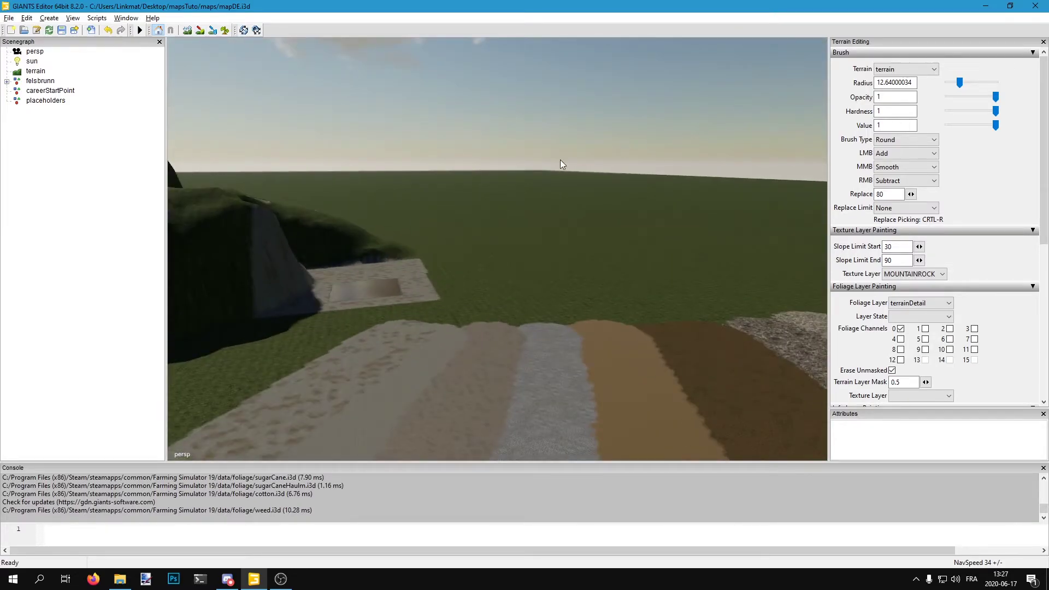
alt+drag(625, 145, 296, 192)
mouse_move(296, 198)
right_down()
mouse_move(628, 152)
mouse_move(175, 49)
right_up()
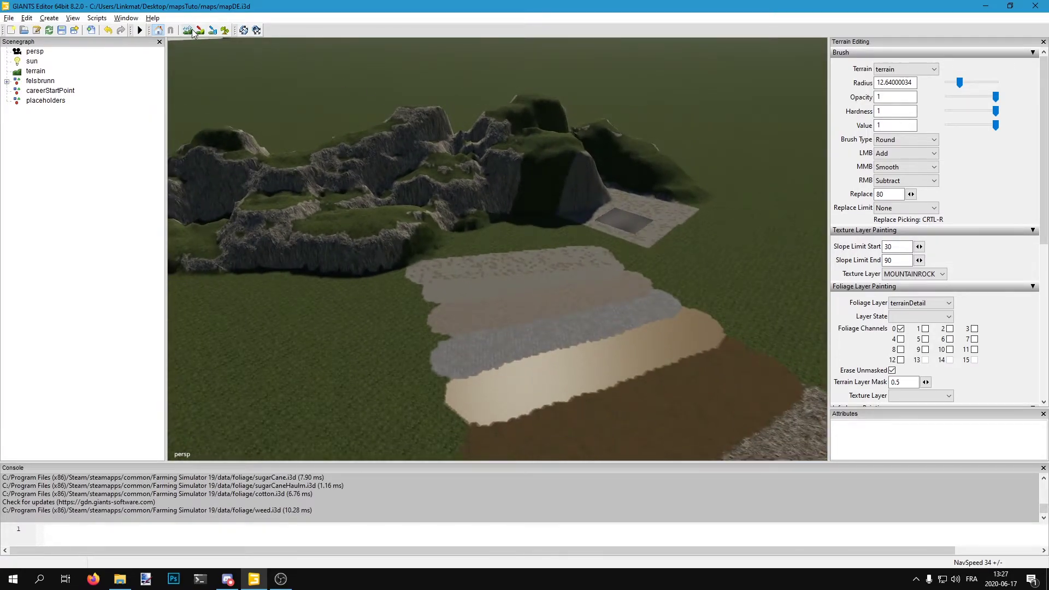
Step: Paint MOUNTAINROCK over the remaining steep hill faces around the paved square with a brush radius of about 12.64
drag(502, 180, 644, 181)
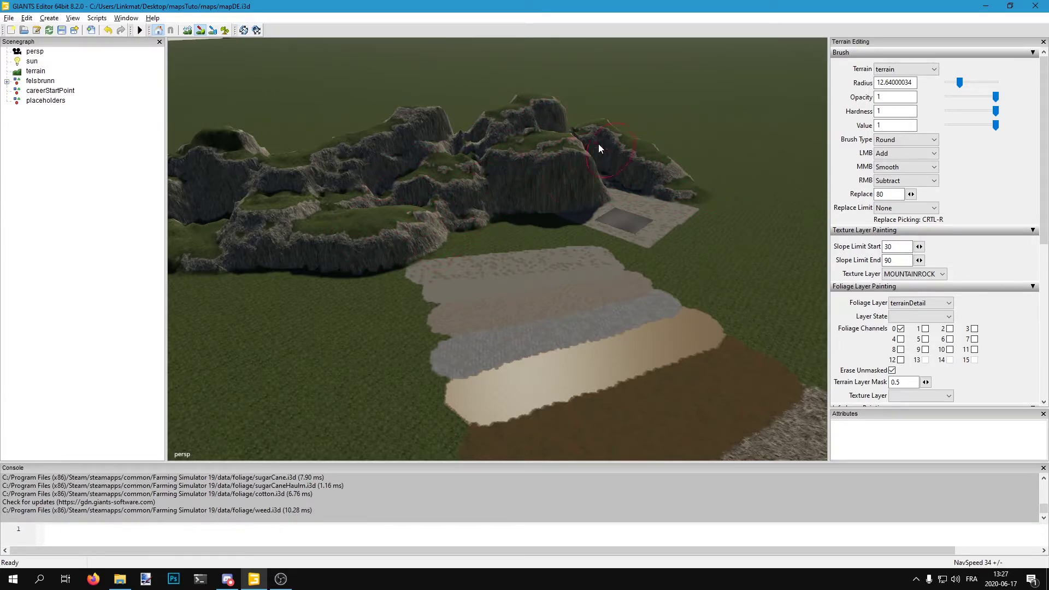
alt+drag(339, 118, 374, 236)
right_drag(374, 239, 316, 243)
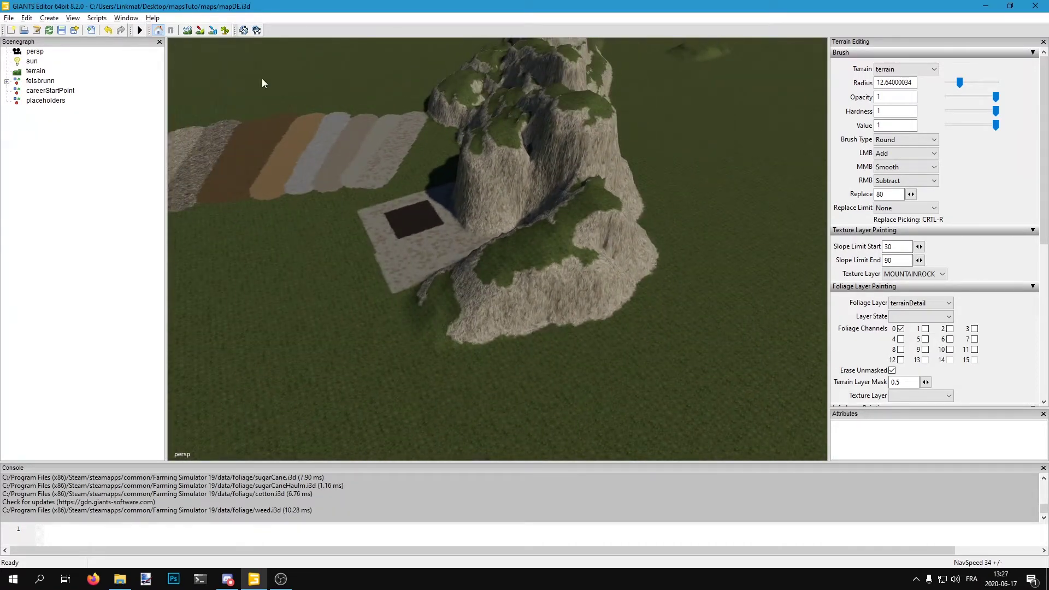
click(200, 30)
click(201, 33)
Step: Set the texture painting slope limits to start at 0 and end at 30
alt+drag(562, 253, 421, 236)
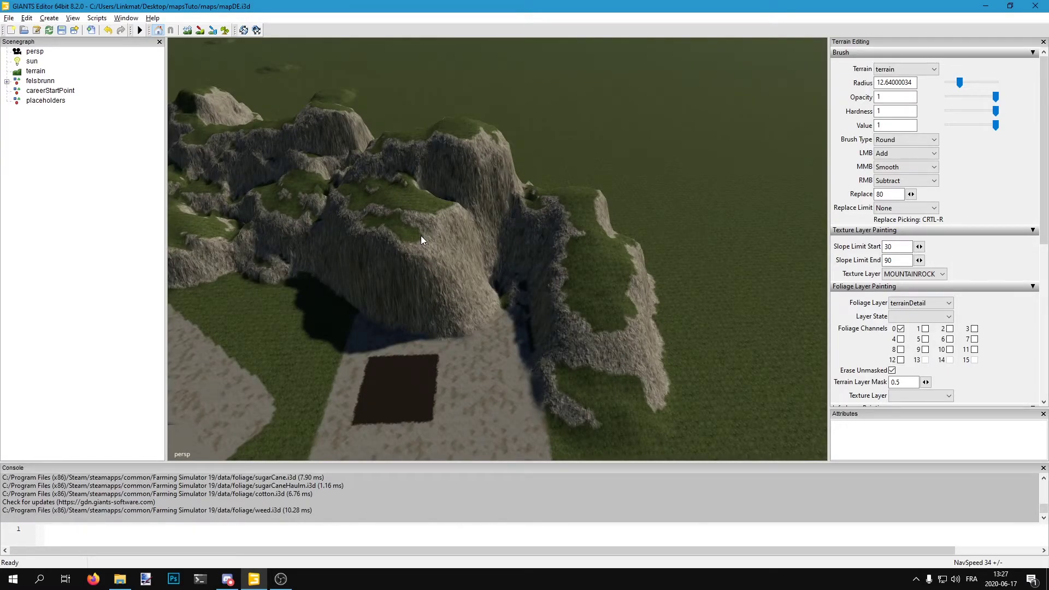
right_drag(457, 215, 628, 257)
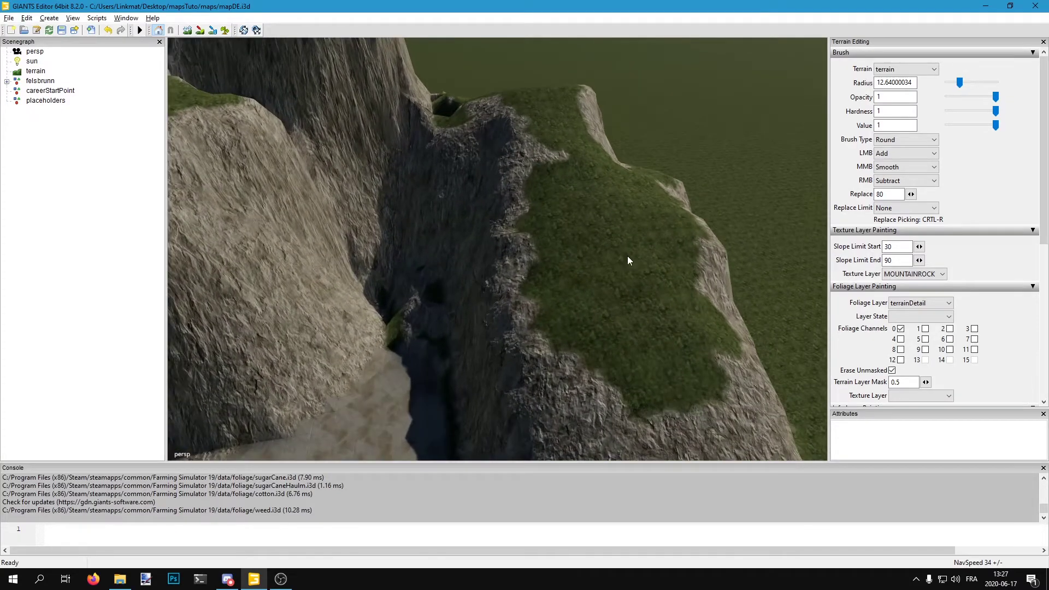
right_drag(603, 304, 711, 248)
scroll(902, 270, down, 2)
double_click(903, 215)
text(0)
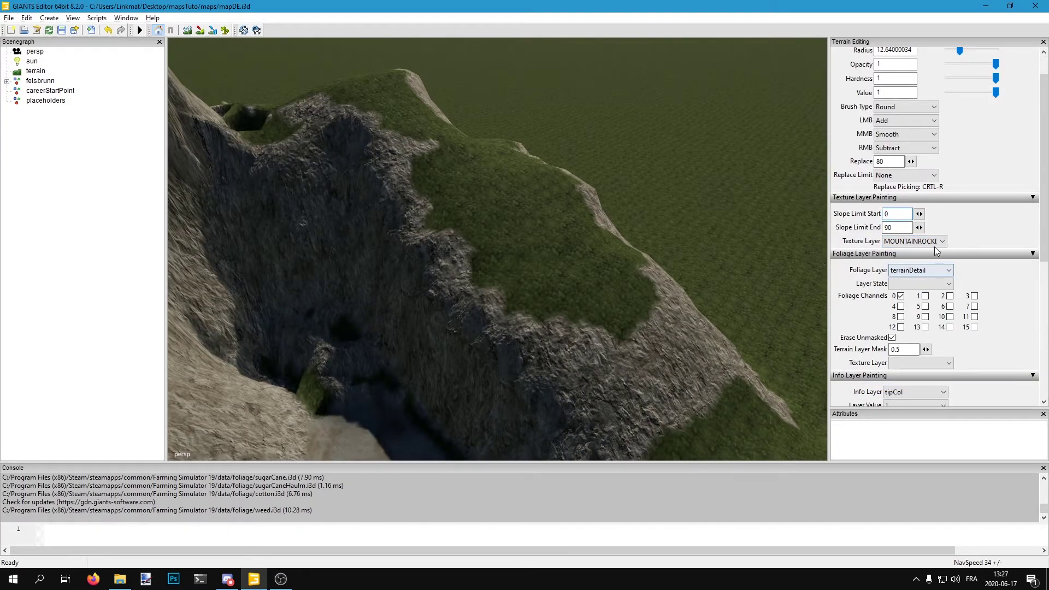
key(Tab)
key(shift+Tab)
key(Tab)
text(30)
Step: Select the FORESTLEAVES texture layer for painting
click(916, 243)
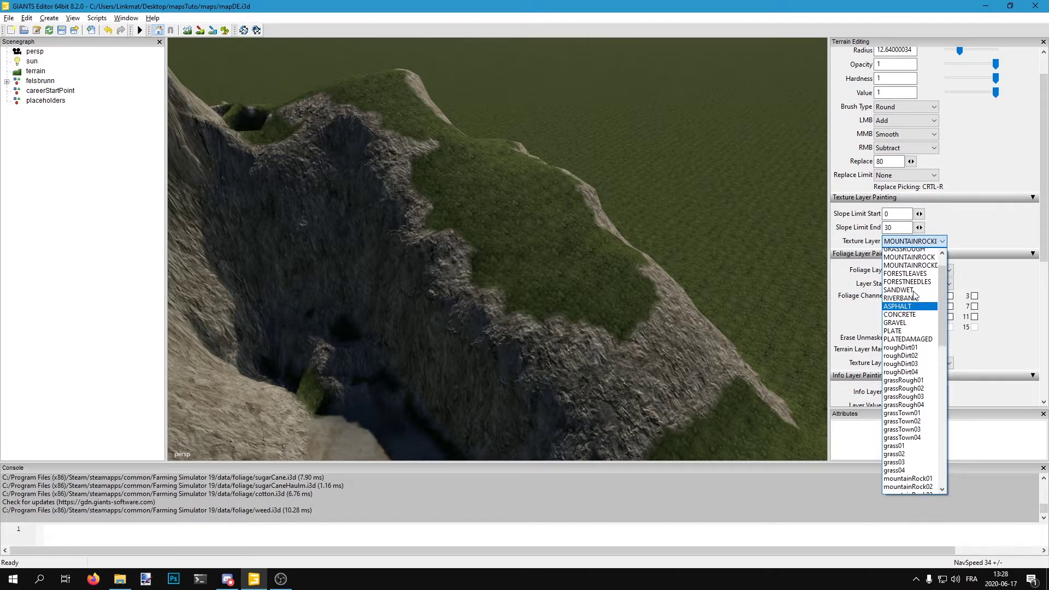
click(909, 293)
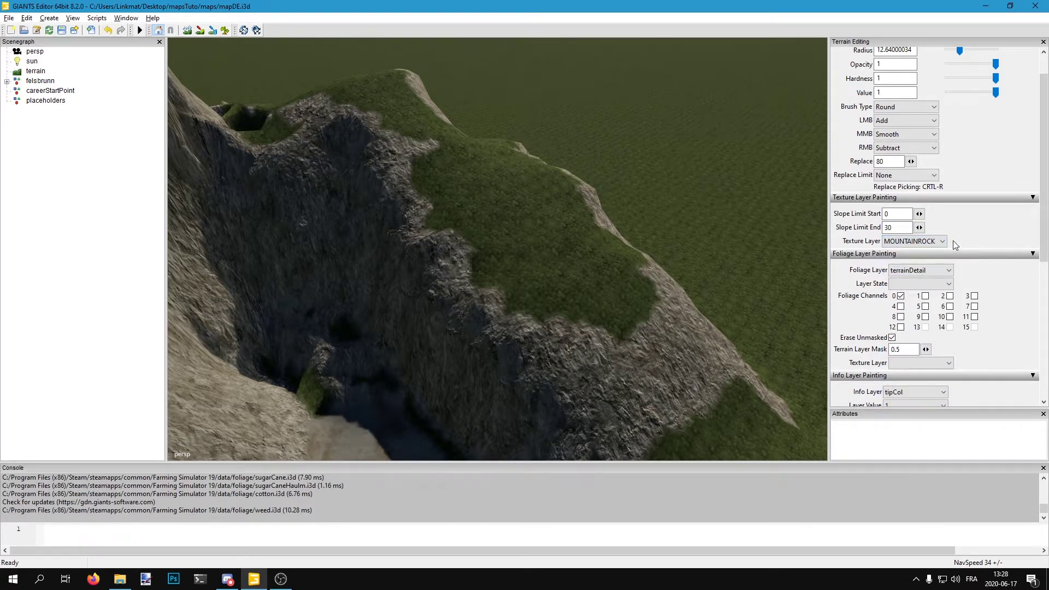
click(918, 241)
scroll(924, 270, up, 2)
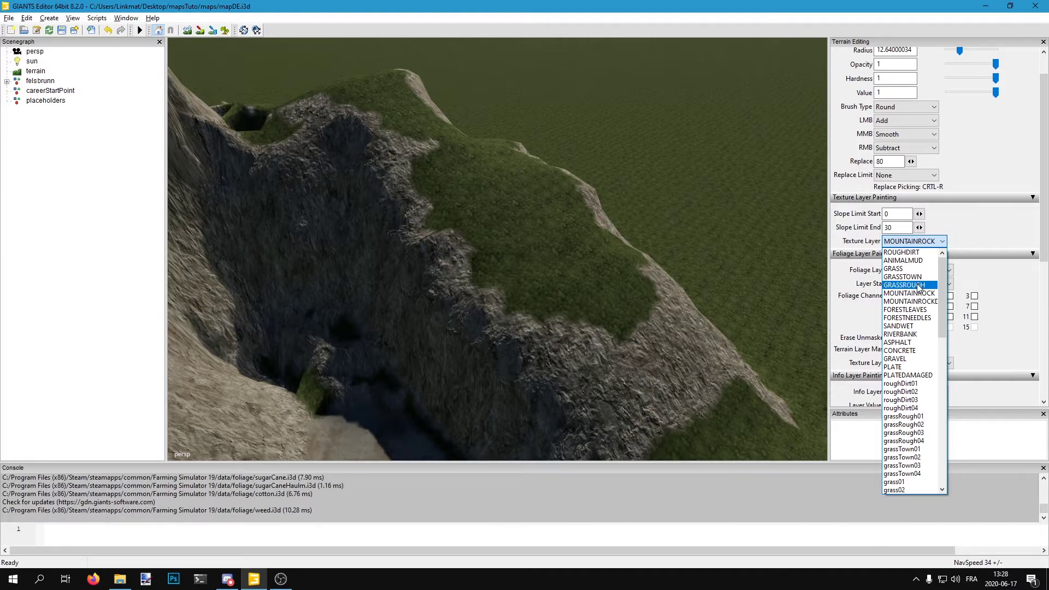
click(907, 310)
Step: Paint FORESTLEAVES over the flat grassy top of the end hill with a brush radius of about 5.39
click(200, 30)
ctrl+scroll(525, 191, down, 3)
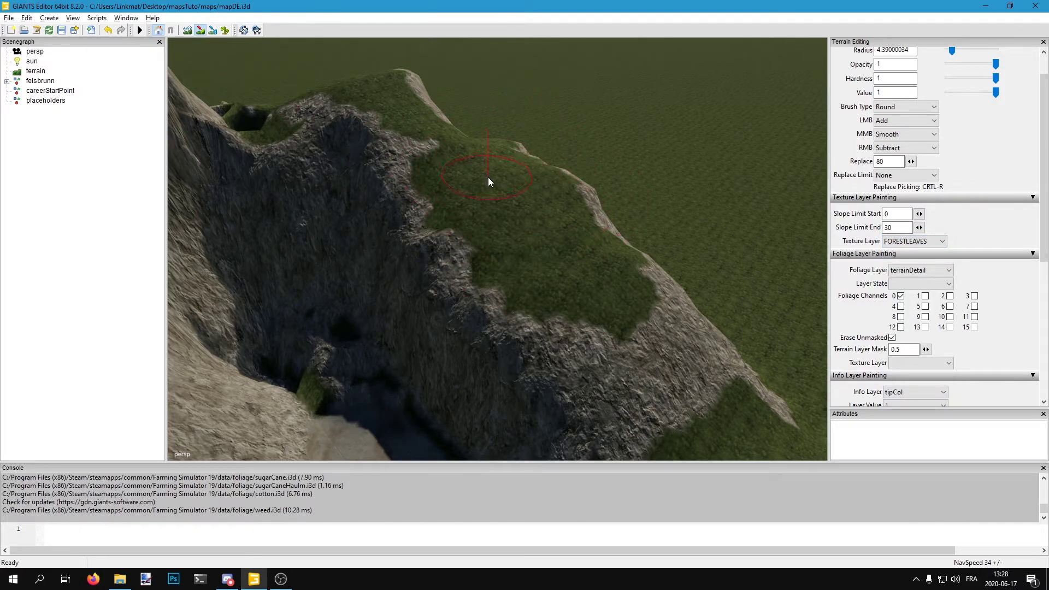
mouse_move(506, 216)
mouse_down()
mouse_move(558, 281)
mouse_move(521, 207)
mouse_up()
mouse_move(528, 355)
mouse_down()
mouse_move(328, 352)
mouse_move(417, 228)
mouse_up()
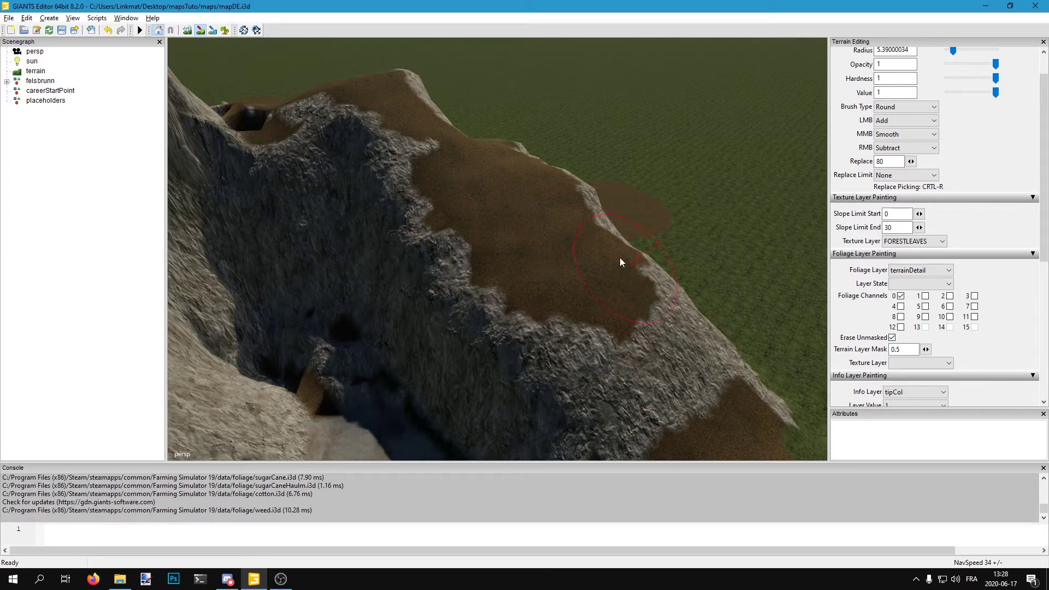
click(199, 32)
Step: Paint FORESTLEAVES over the flat tops of the neighbouring hill above the paved square
alt+drag(462, 177, 435, 112)
mouse_move(432, 112)
right_down()
mouse_move(601, 171)
mouse_move(602, 145)
mouse_move(424, 252)
mouse_move(410, 291)
right_up()
scroll(410, 291, down, 5)
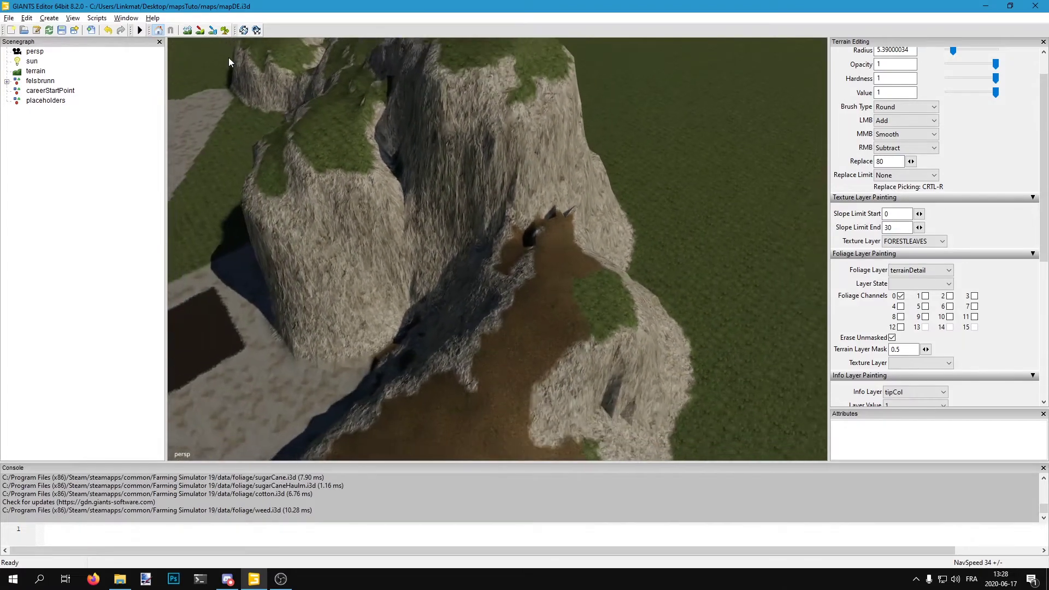
click(201, 32)
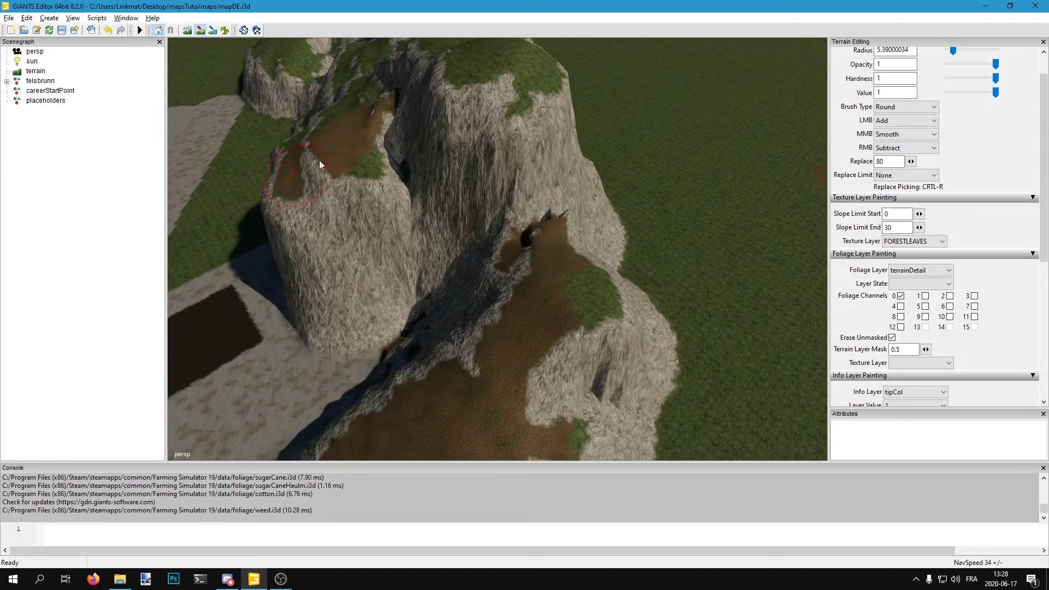
mouse_move(357, 171)
mouse_down()
mouse_move(563, 260)
mouse_move(491, 71)
mouse_up()
Step: Paint FORESTLEAVES over the flat tops along the rest of the ridge with a brush radius of about 6.39
mouse_move(427, 54)
right_down()
mouse_move(388, 21)
mouse_move(484, 113)
mouse_move(608, 170)
mouse_move(398, 251)
mouse_move(339, 133)
right_up()
click(200, 32)
scroll(534, 155, up, 1)
drag(503, 103, 450, 196)
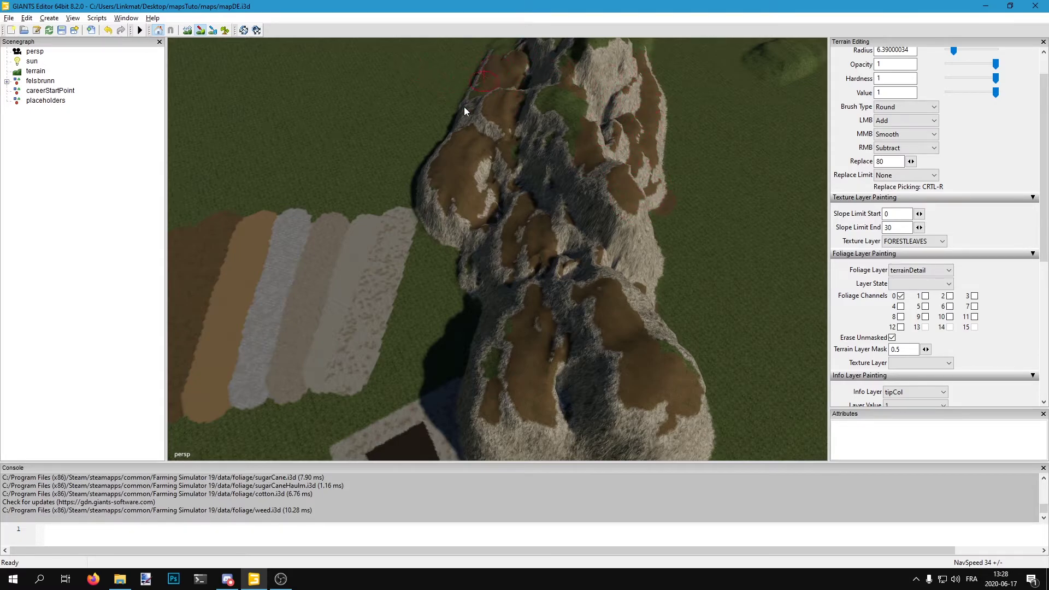
click(201, 30)
Step: Enlarge the brush radius to about 48.93, cover the remaining flat parts of the ridge with FORESTLEAVES, and leave painting mode
mouse_move(271, 101)
alt+mouse_down()
mouse_move(912, 11)
mouse_move(663, 196)
mouse_move(366, 191)
alt+mouse_up()
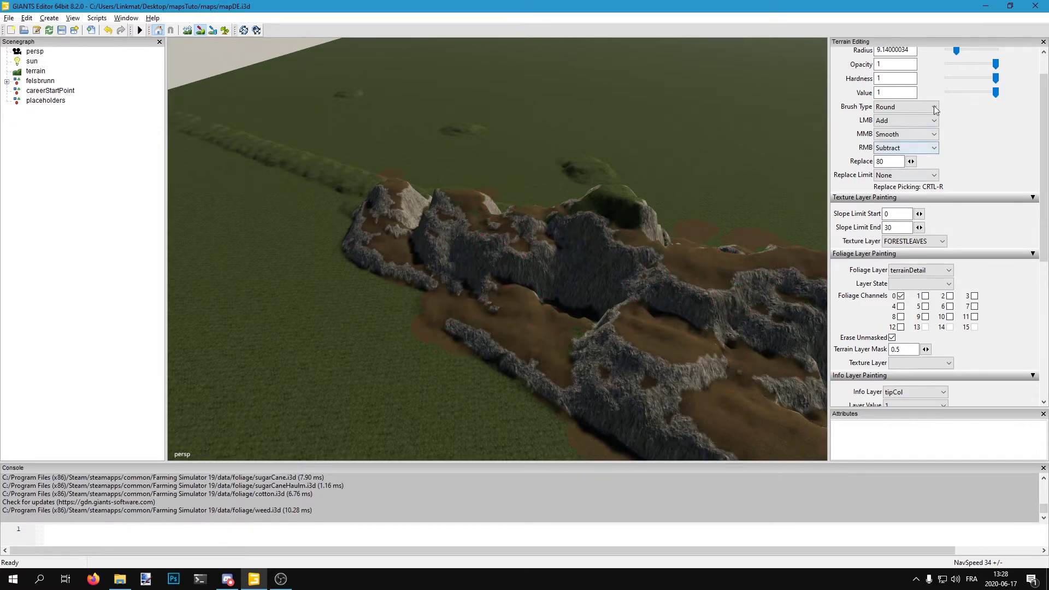
drag(965, 54, 996, 54)
scroll(443, 223, down, 1)
click(200, 35)
Step: Examine the rock faces and forest-leaf tops of the painted ridge from several sides
alt+drag(574, 164, 438, 103)
alt+right_drag(439, 103, 127, 96)
mouse_move(246, 134)
alt+mouse_down()
mouse_move(362, 172)
mouse_move(424, 240)
mouse_move(505, 218)
mouse_move(379, 257)
alt+mouse_up()
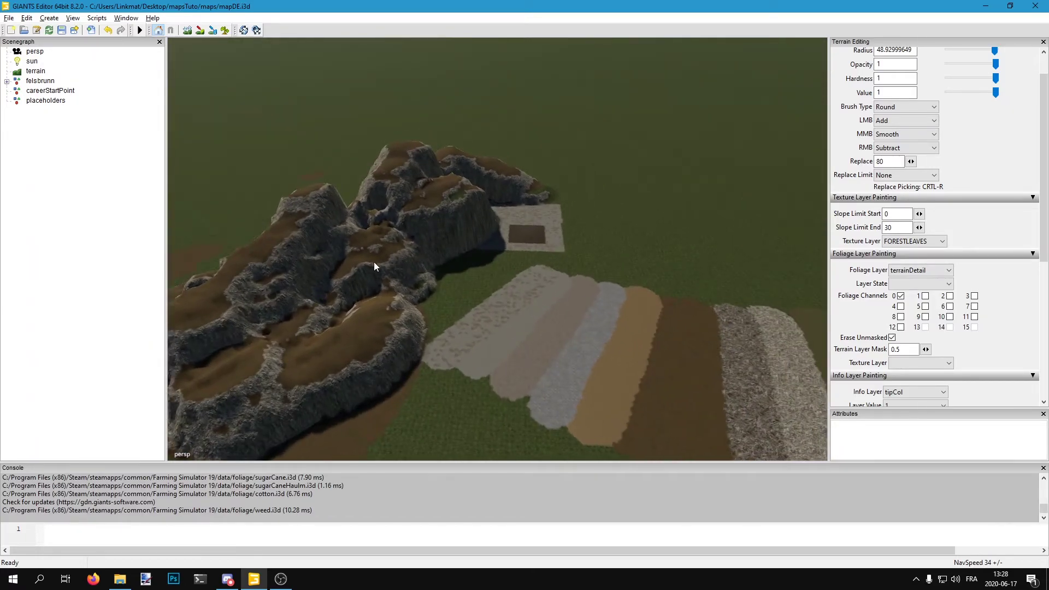
alt+right_drag(379, 257, 622, 211)
alt+drag(621, 211, 323, 204)
right_drag(324, 203, 367, 263)
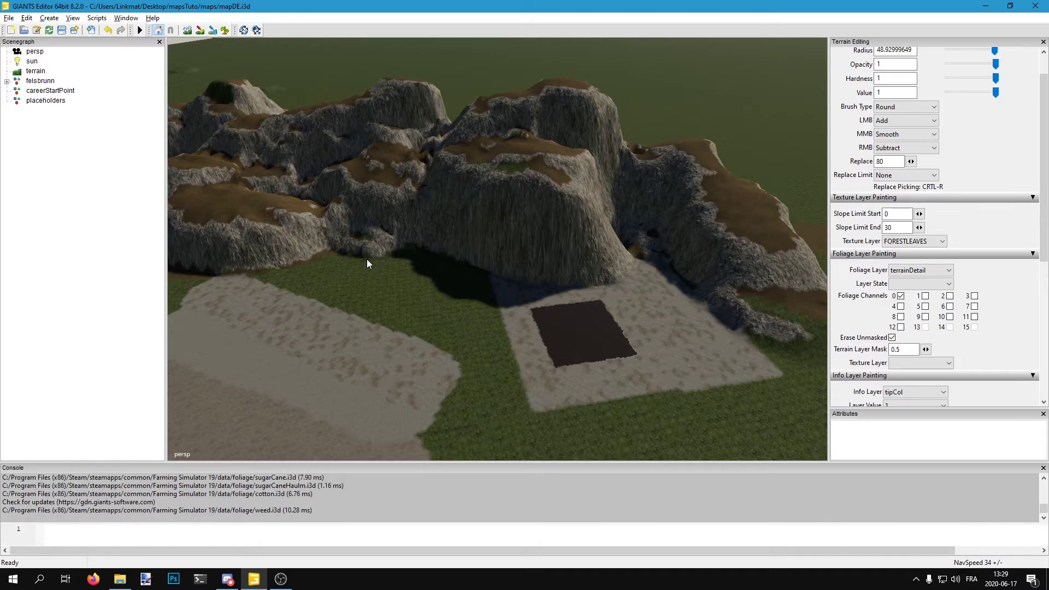